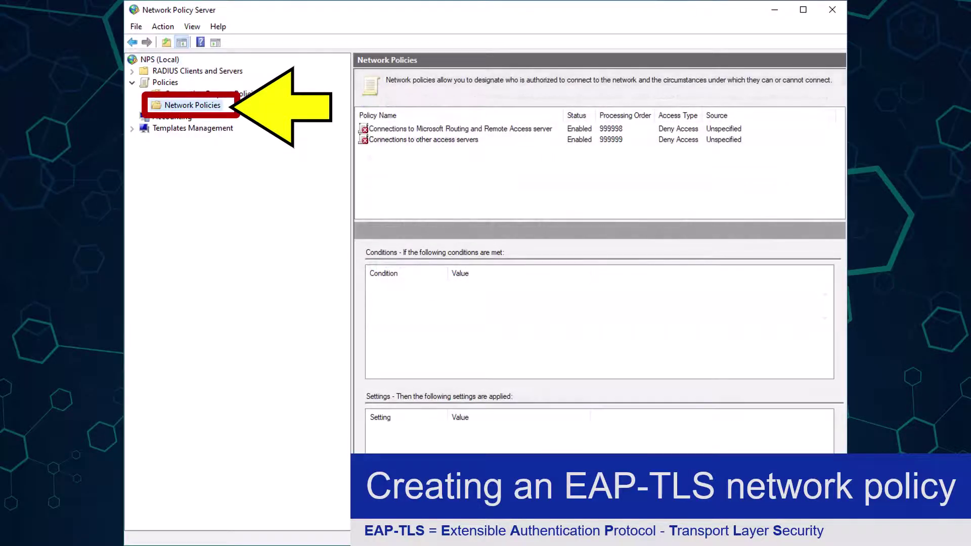
- Create a network policy named "EAP-TLS RADIUS network policy" with the network access server type left as Unspecified
right_click(221, 109)
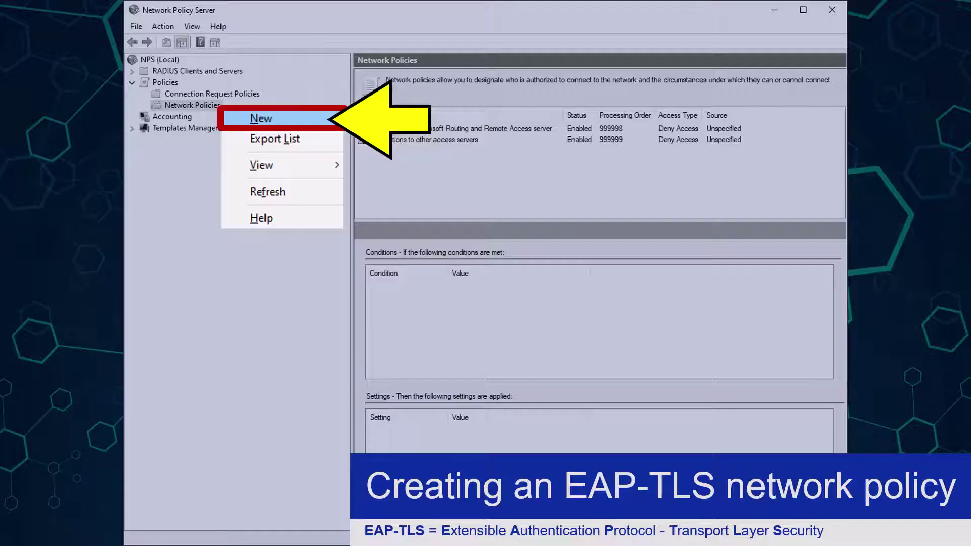
key(Return)
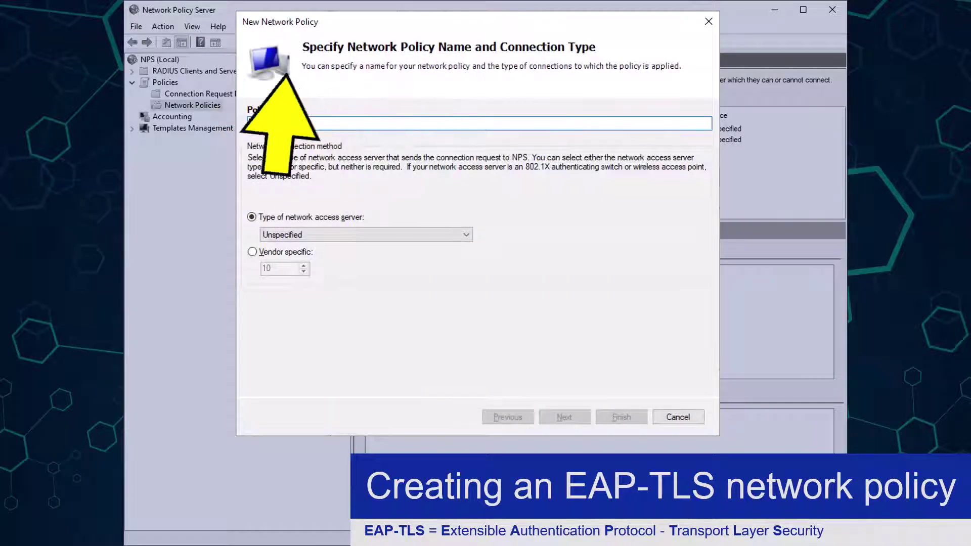
text(EAP-TLS RADIUS network policy)
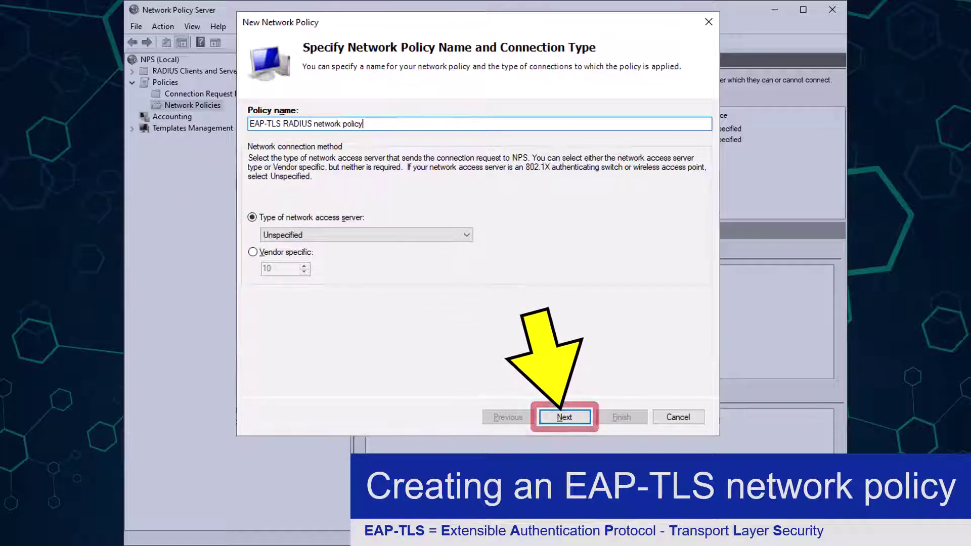
key(Return)
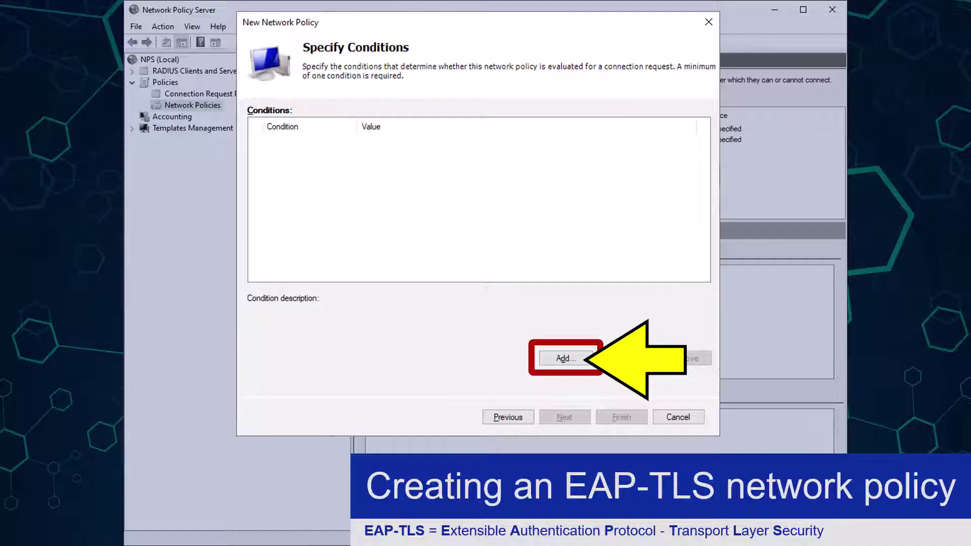
- Add a NAS Port Type condition matching Ethernet, Wireless - IEEE 802.11, Cable and Wireless - Other to the new policy
click(565, 359)
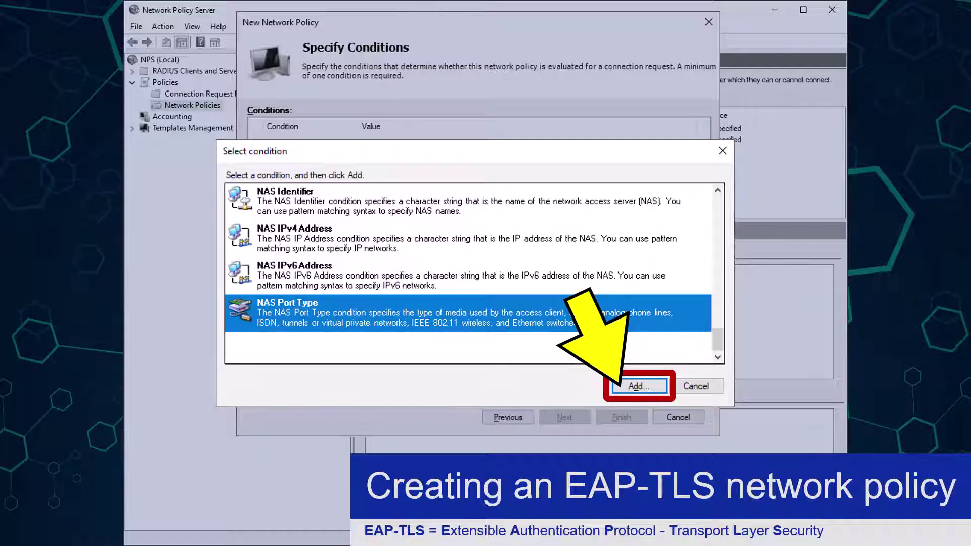
key(Return)
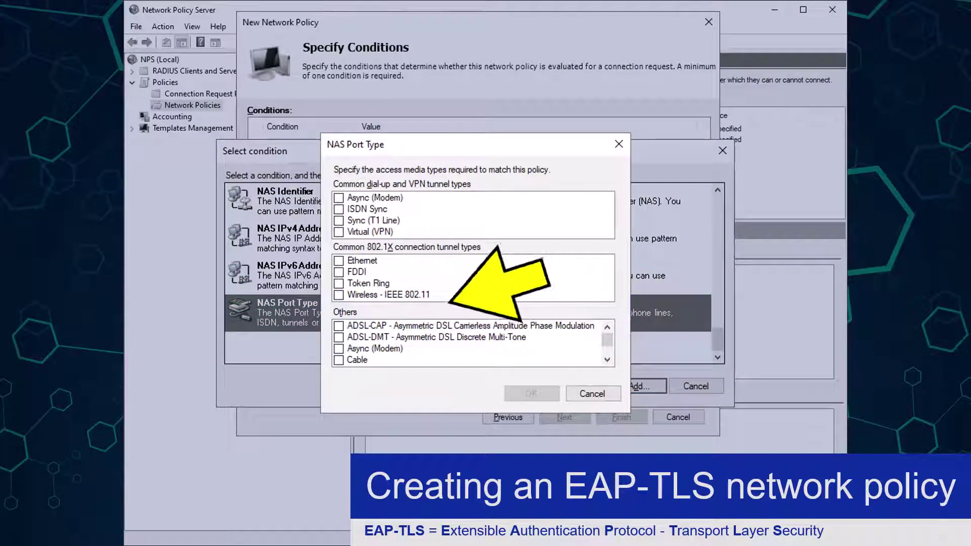
click(338, 260)
click(338, 295)
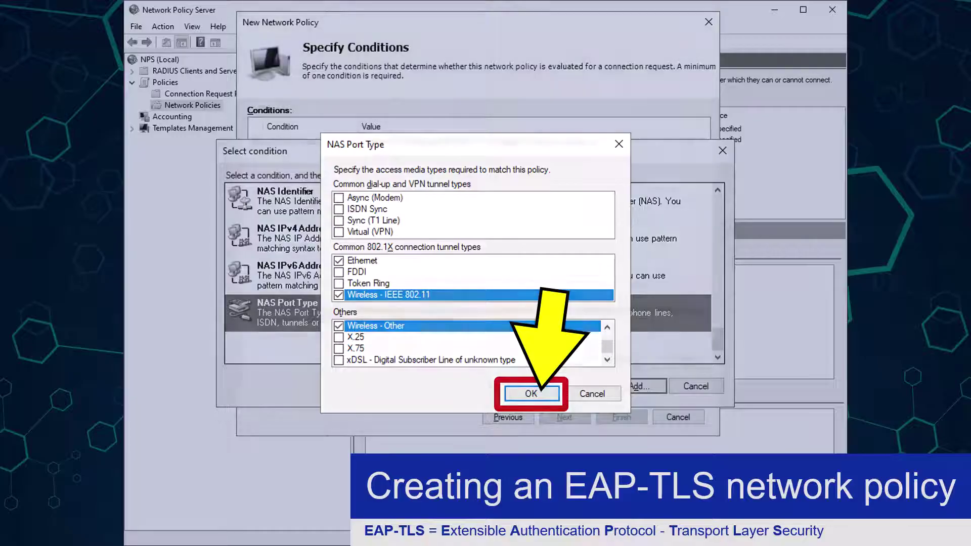
key(Return)
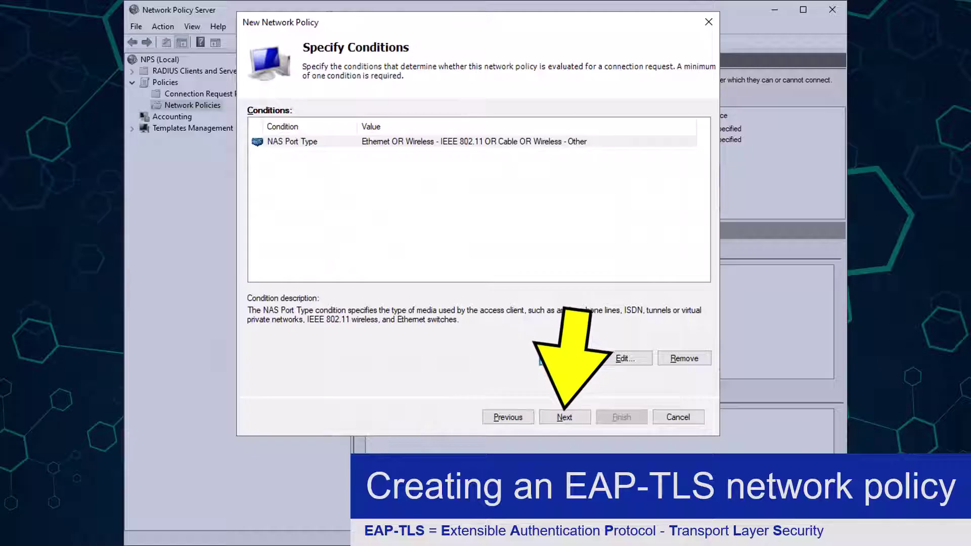
key(Return)
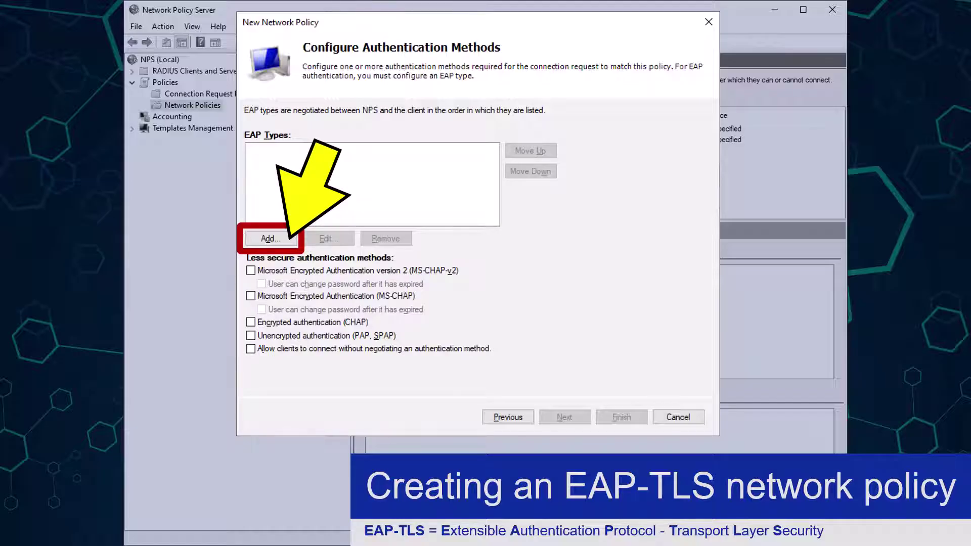
- Add the EAP type Microsoft: Smart Card or other certificate and set its certificate to brothertrainingCA
key(alt+d)
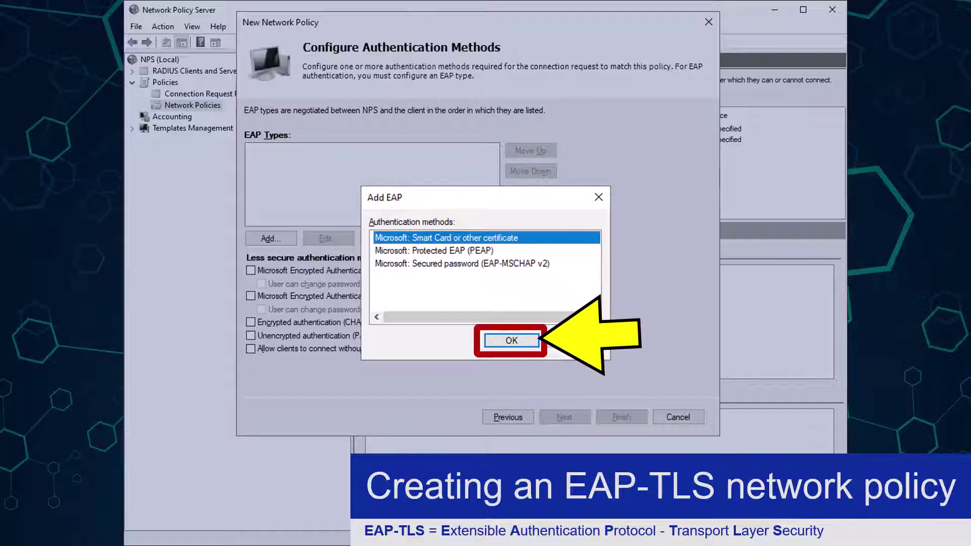
key(Return)
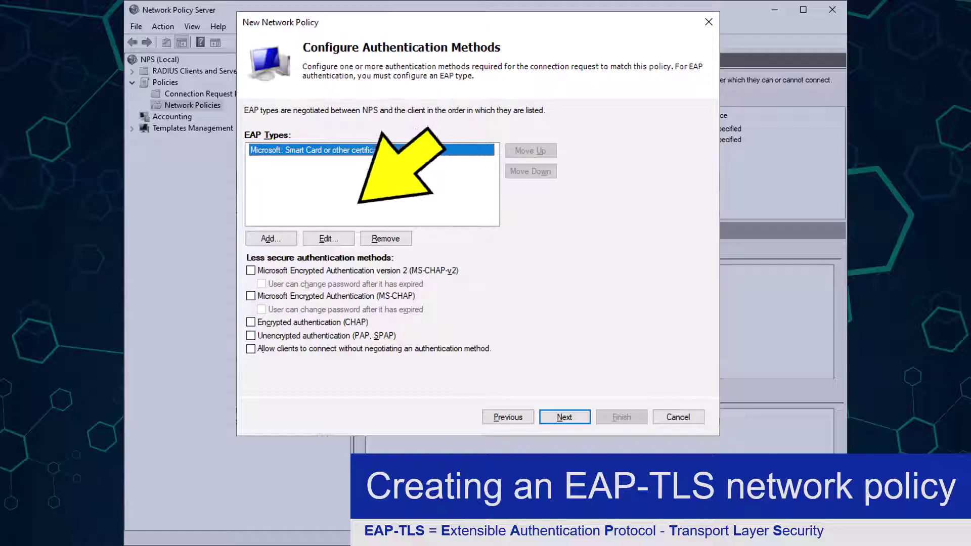
key(alt+e)
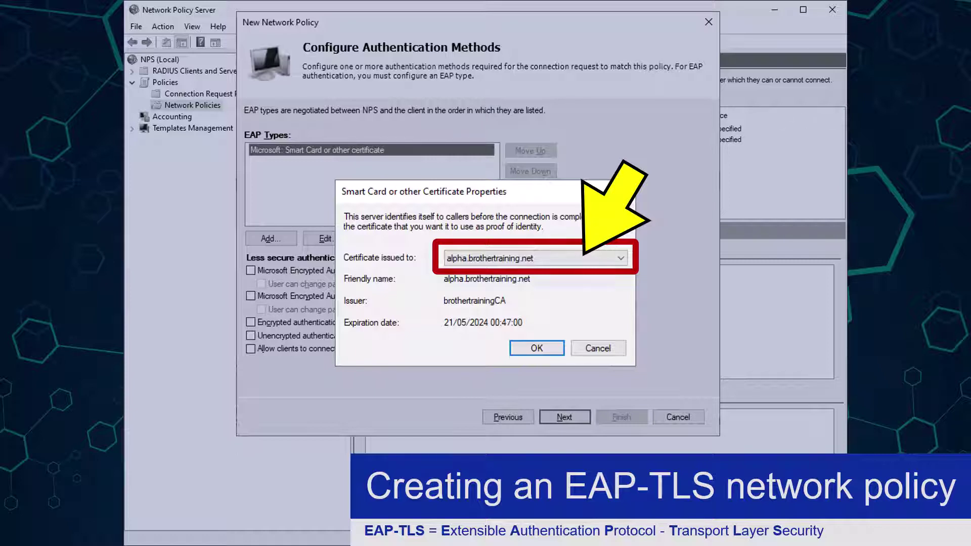
key(alt+Down)
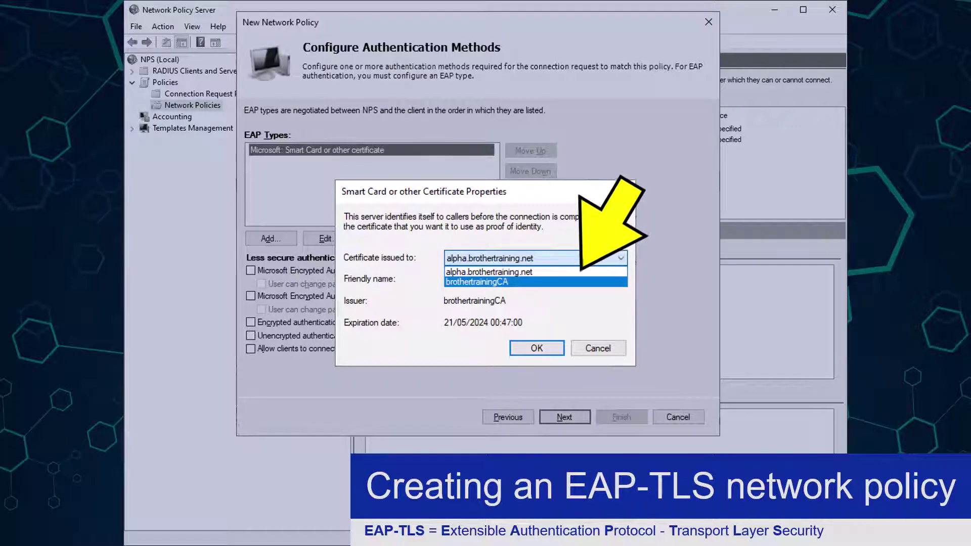
key(Return)
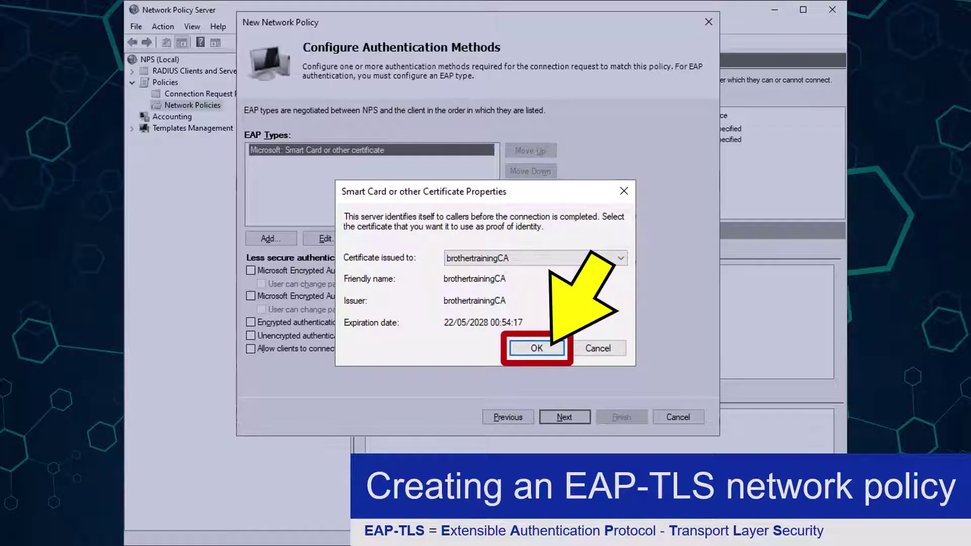
key(Return)
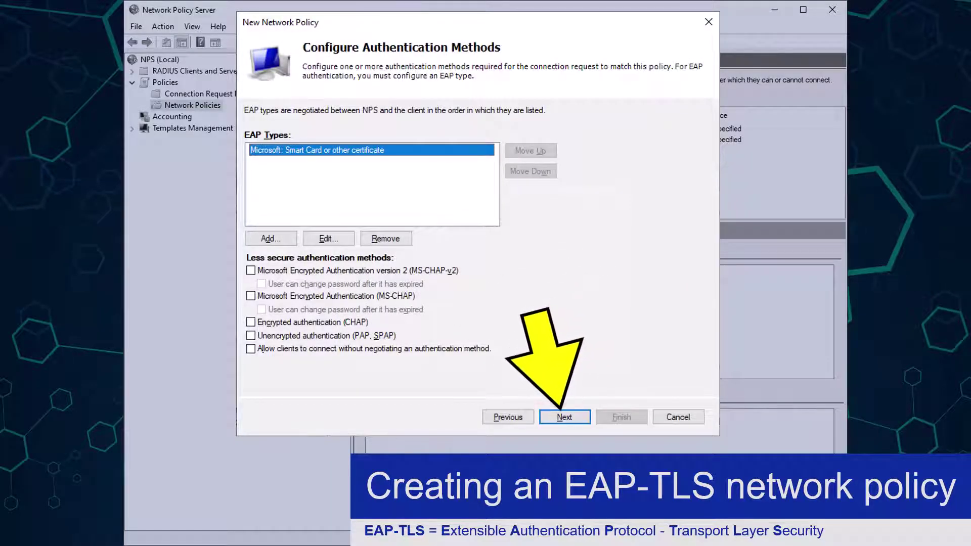
- Accept the authentication methods, default constraints and default settings, and finish creating the network policy
key(Return)
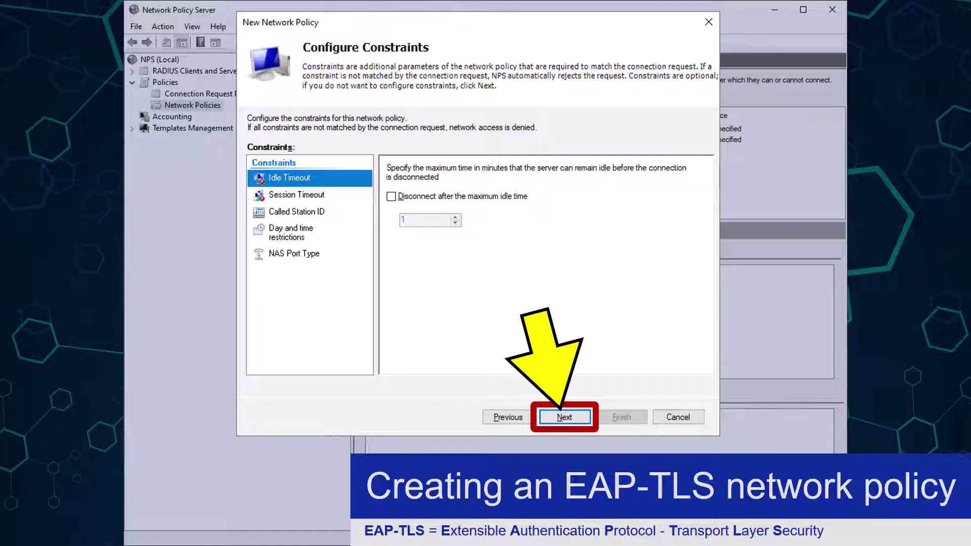
key(Return)
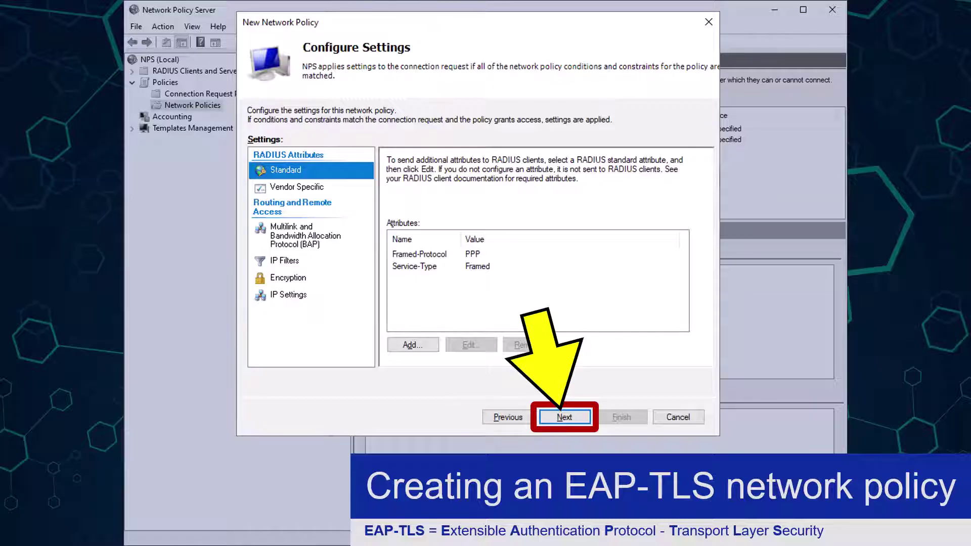
key(Return)
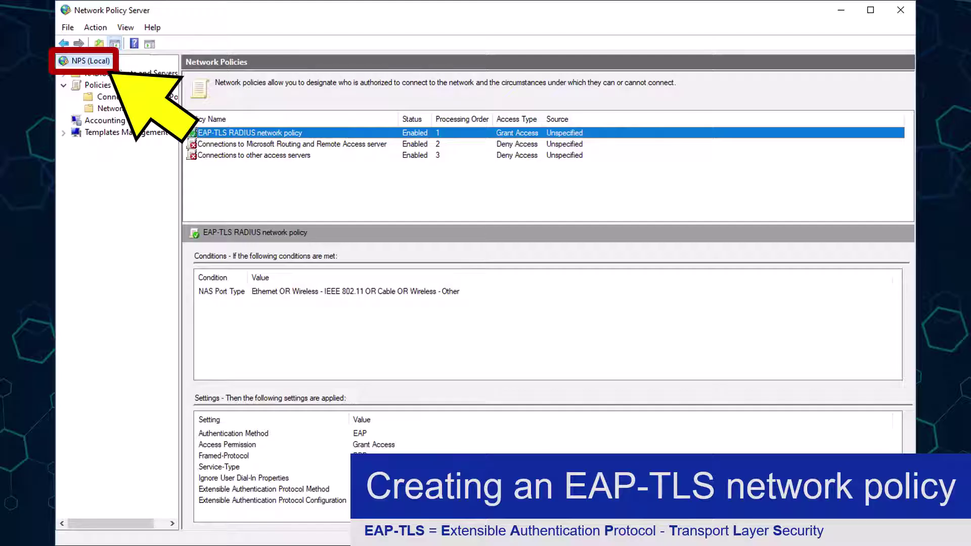
- Restart the NPS service on the local server
right_click(90, 61)
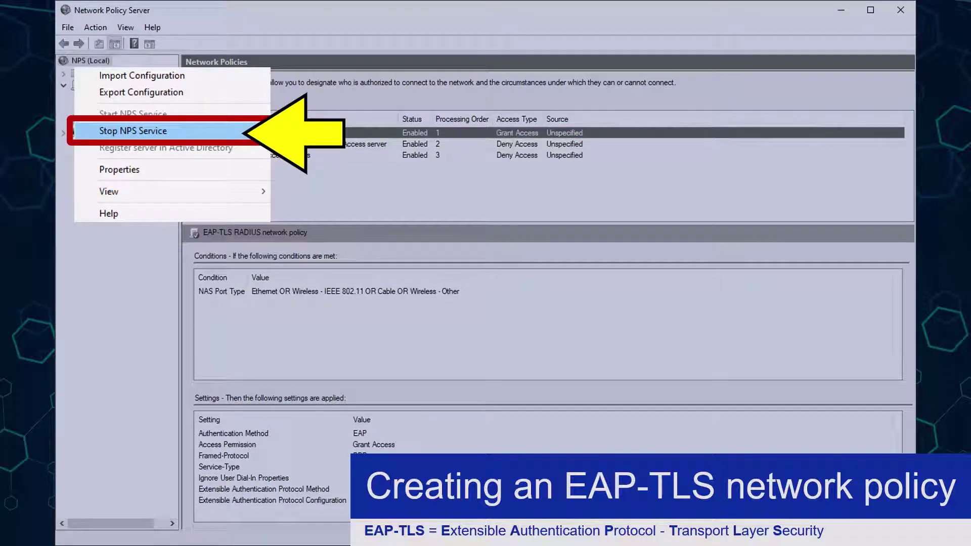
key(Escape)
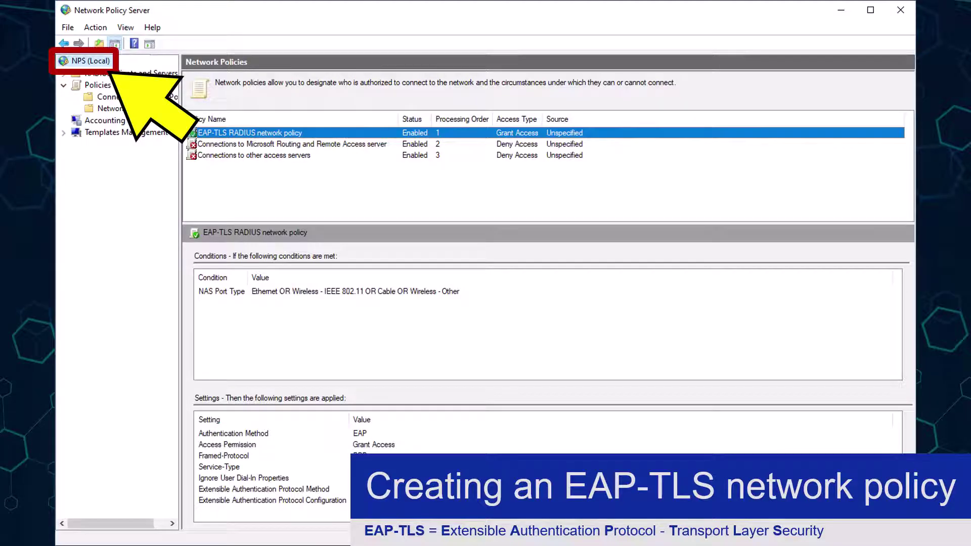
right_click(75, 65)
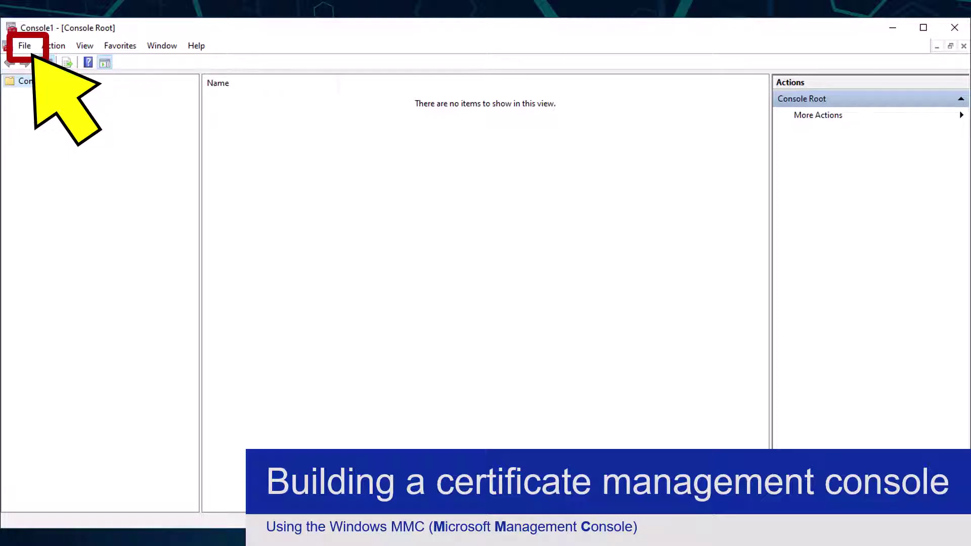
- In a new Microsoft Management Console, add the Certificate Templates, Certification Authority (Local) and Certificates snap-ins, with Certificates managing My user account
key(alt+f)
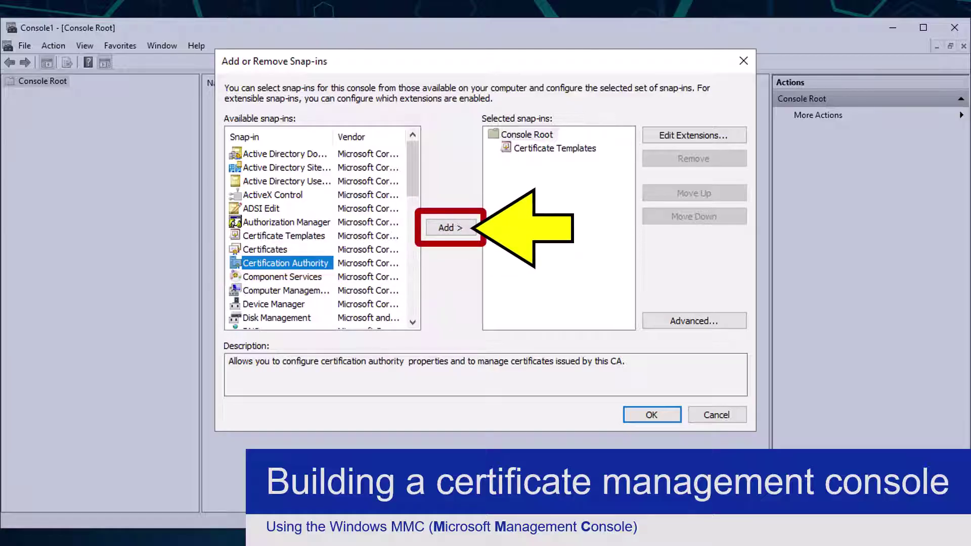
key(alt+a)
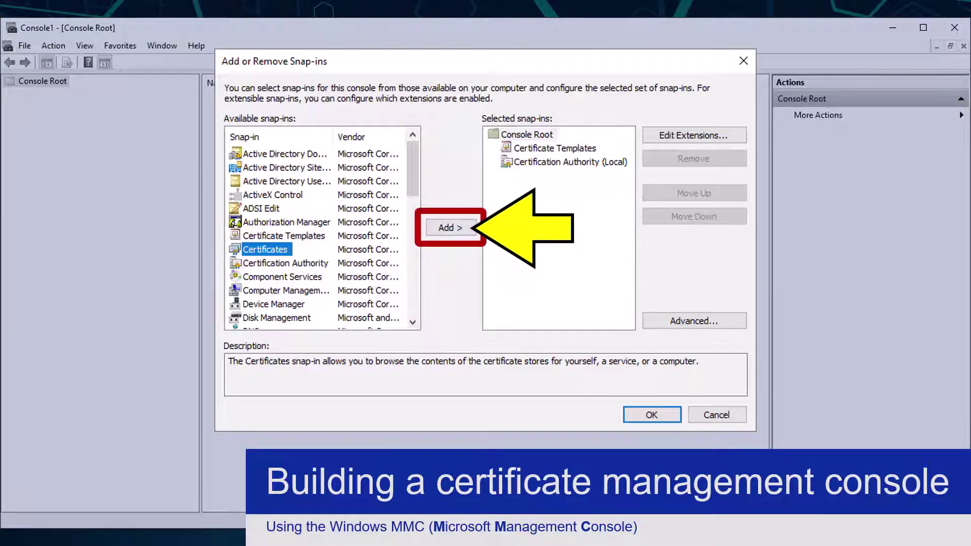
key(alt+a)
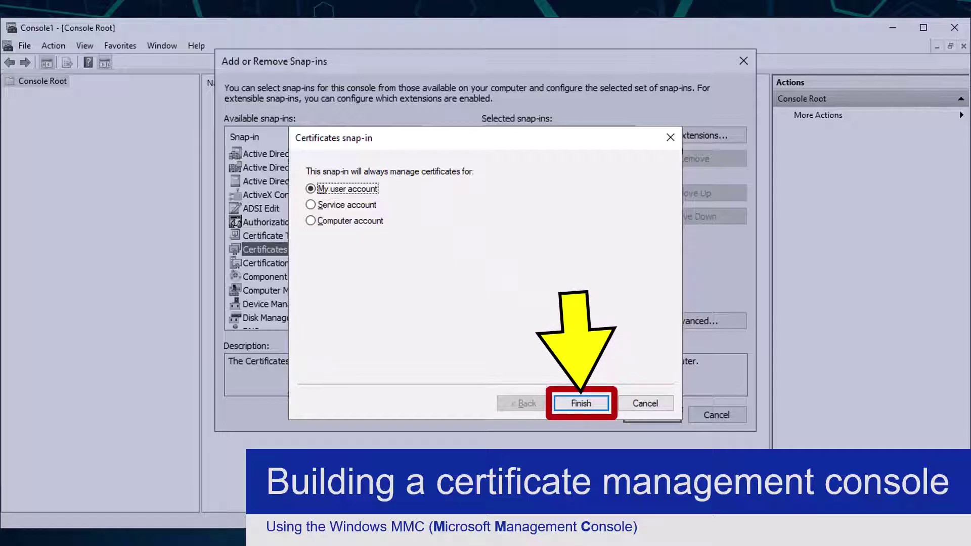
key(Return)
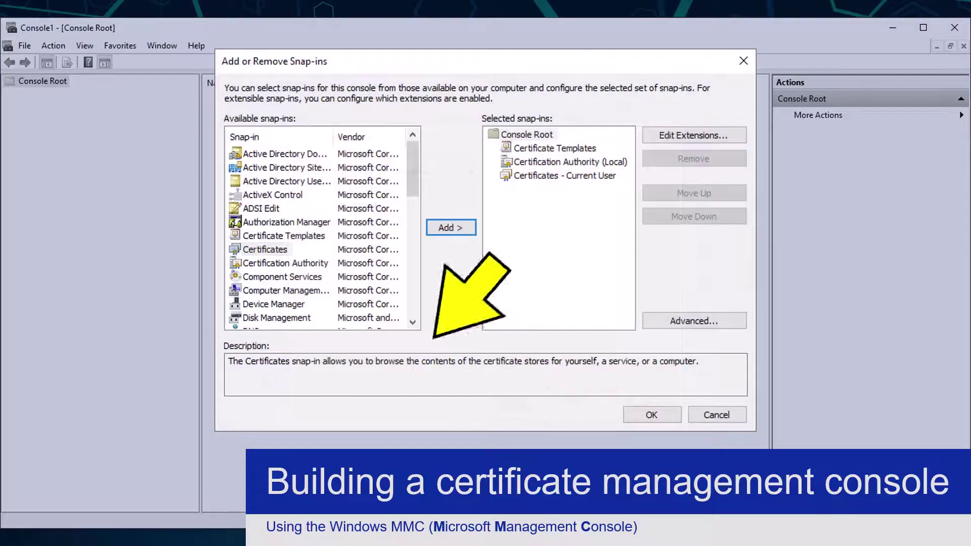
- Add a second Certificates snap-in that manages the Computer account on the local computer
click(265, 249)
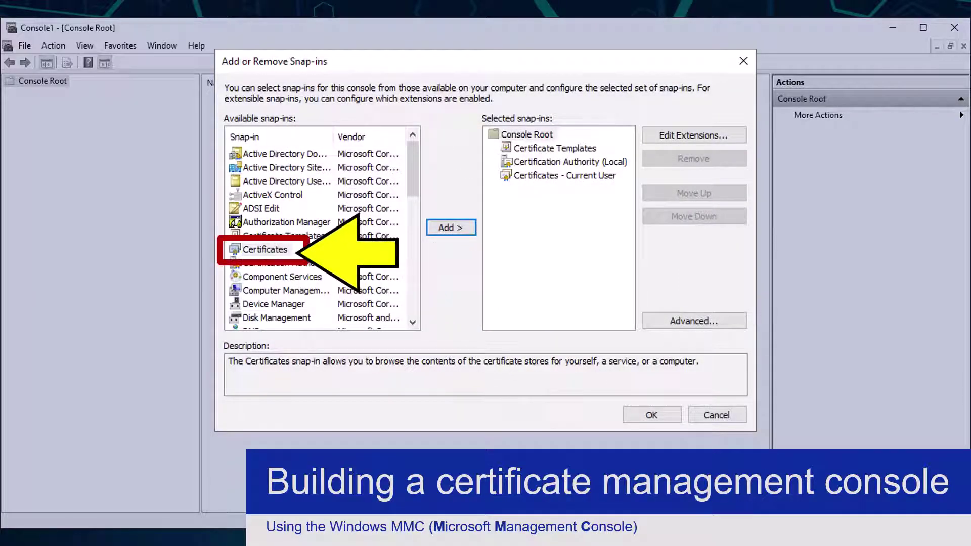
click(265, 250)
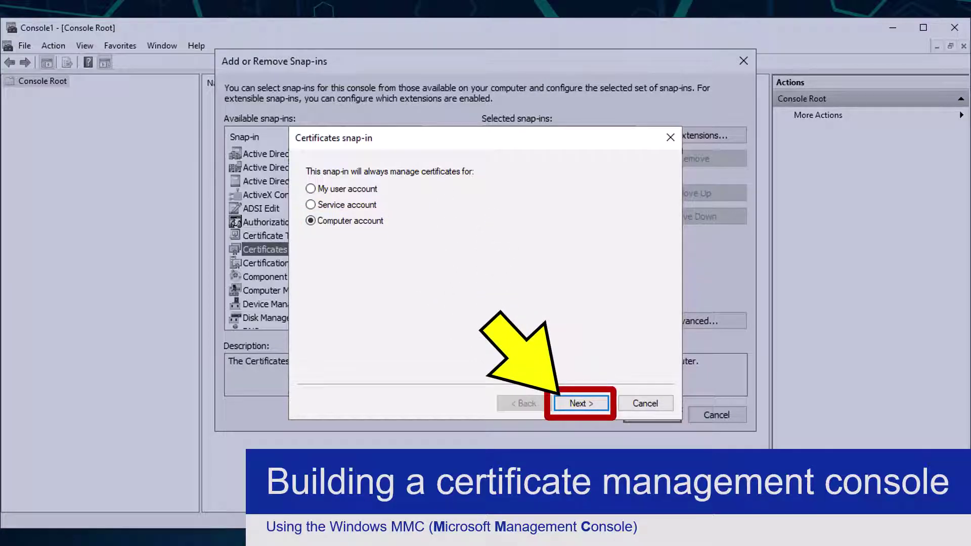
key(Return)
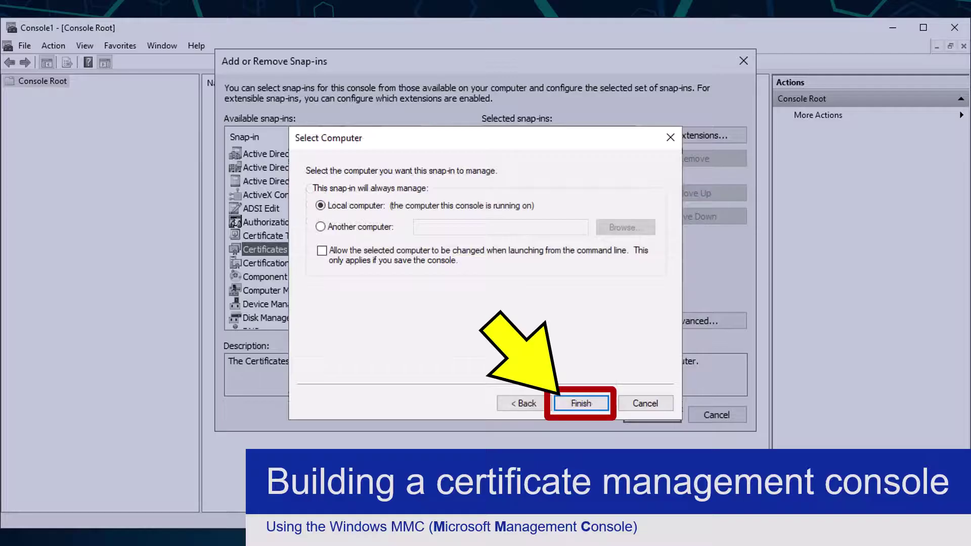
key(Return)
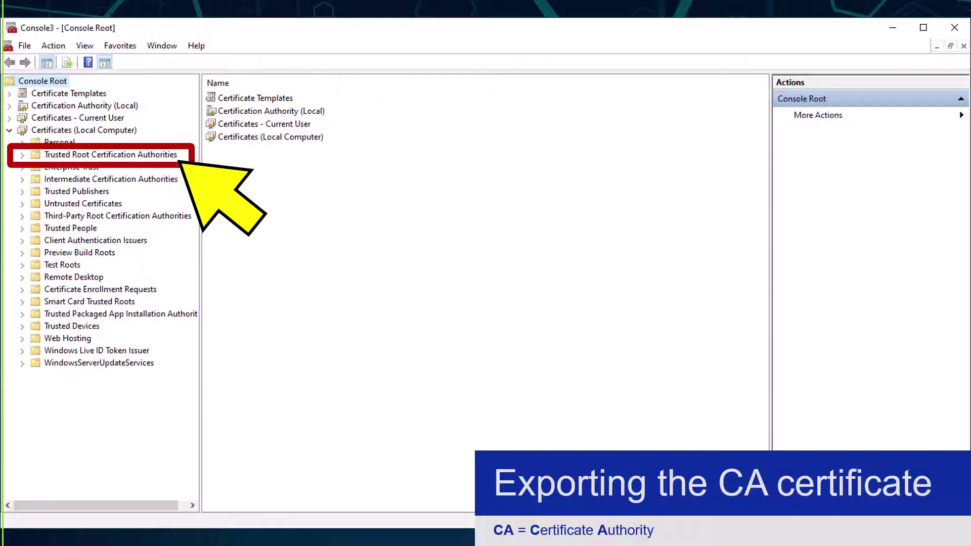
- Open the details of the first brothertrainingCA certificate in the Local Computer's Trusted Root Certification Authorities store
click(22, 155)
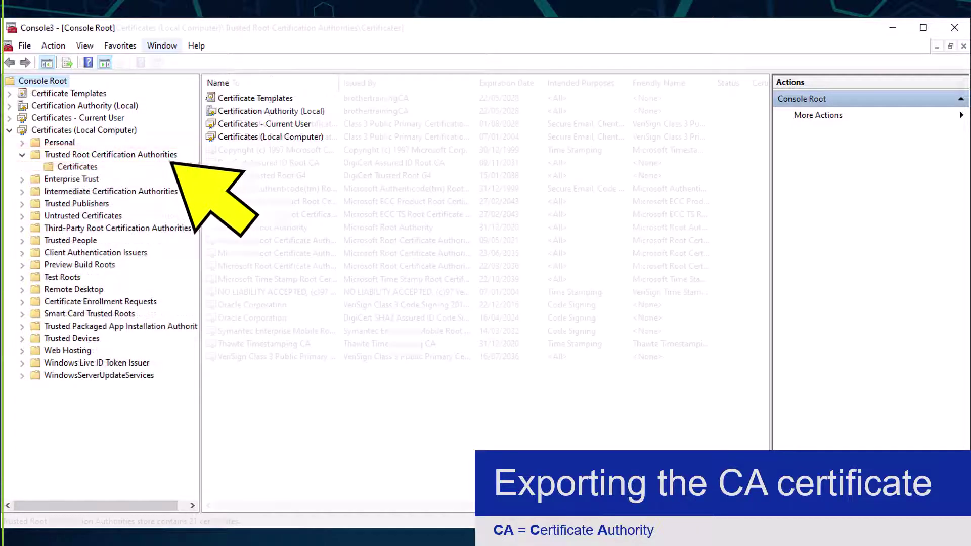
click(77, 166)
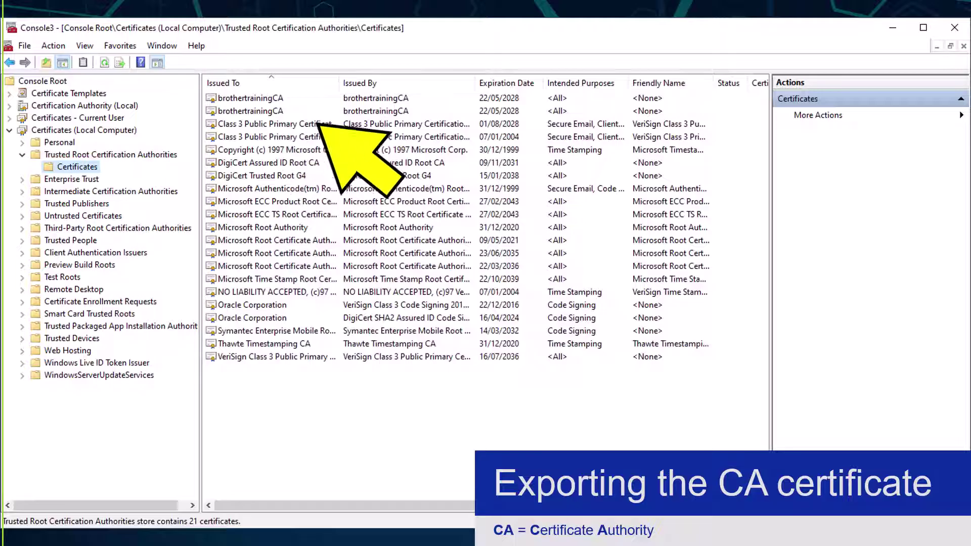
click(250, 97)
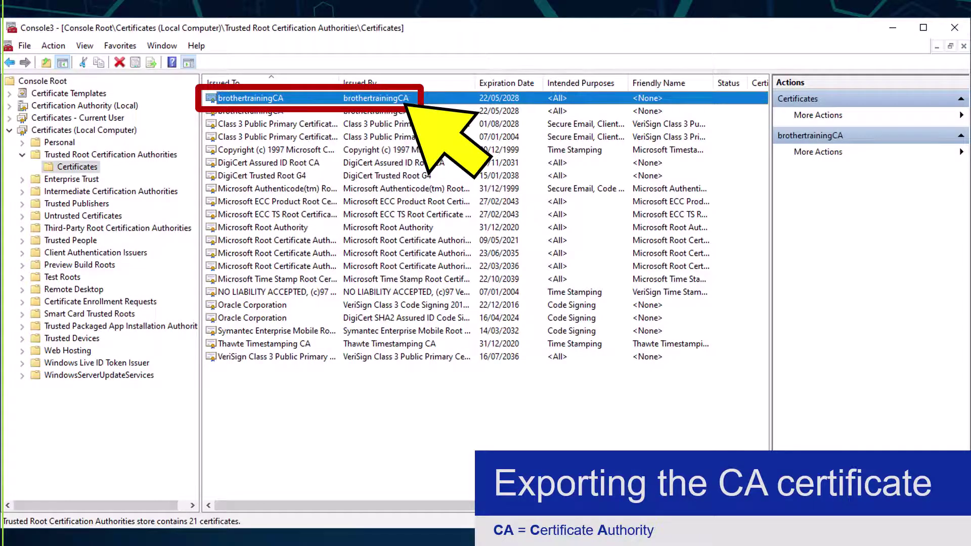
key(Return)
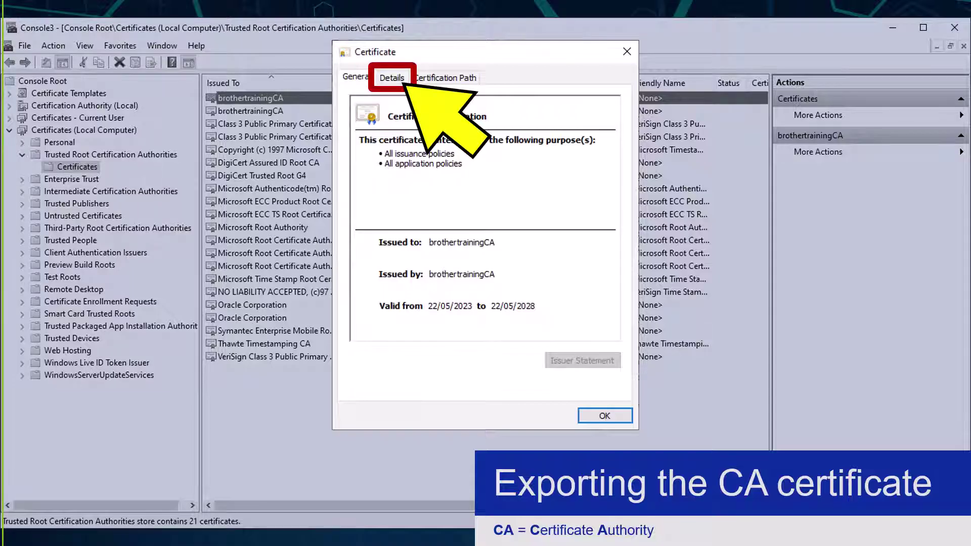
key(ctrl+Tab)
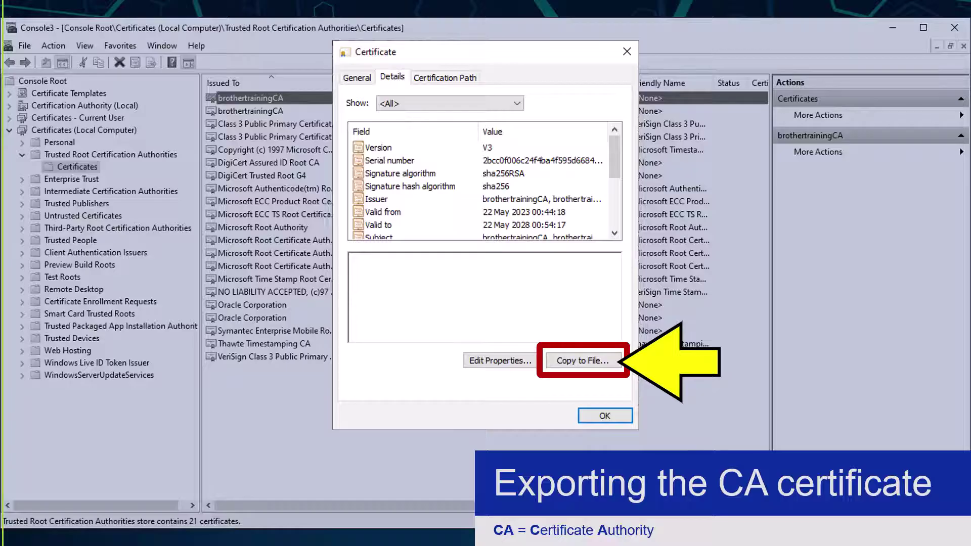
- Export the CA certificate as a Base-64 encoded X.509 (.CER) file named CA root certificate.cer
key(alt+c)
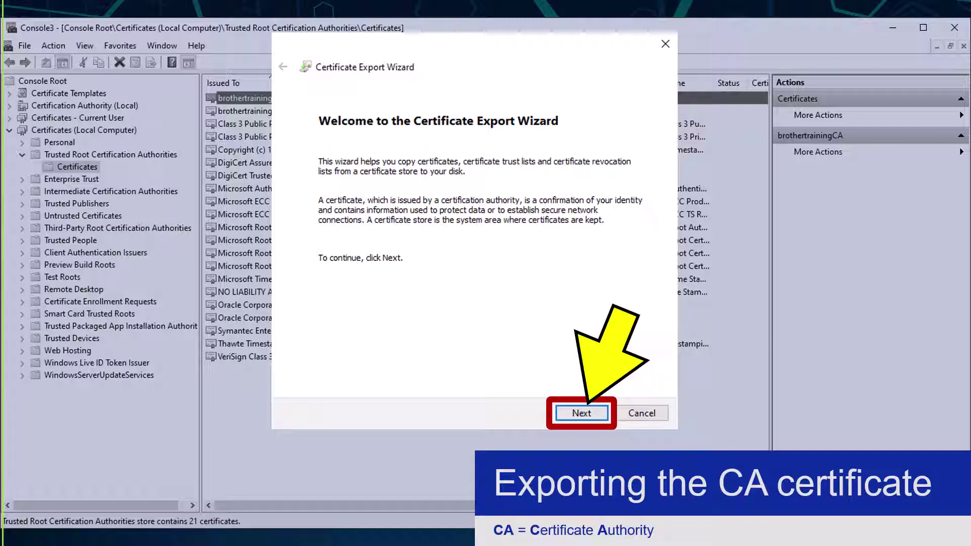
key(Return)
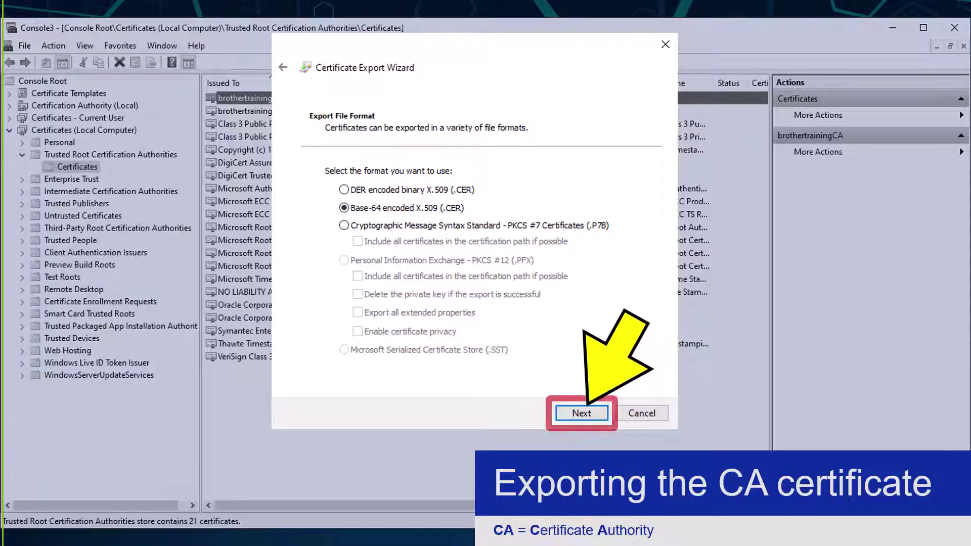
key(Return)
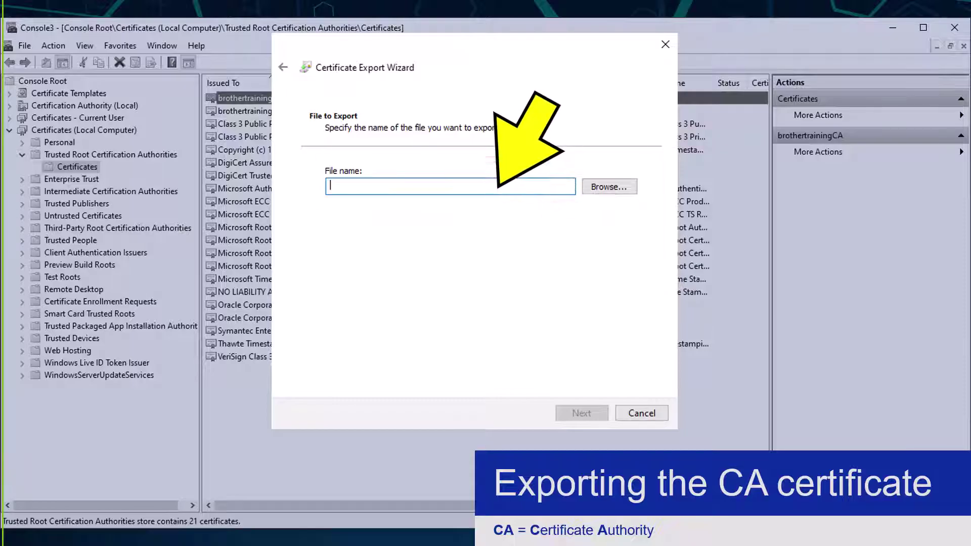
text(CA root certificate.cer)
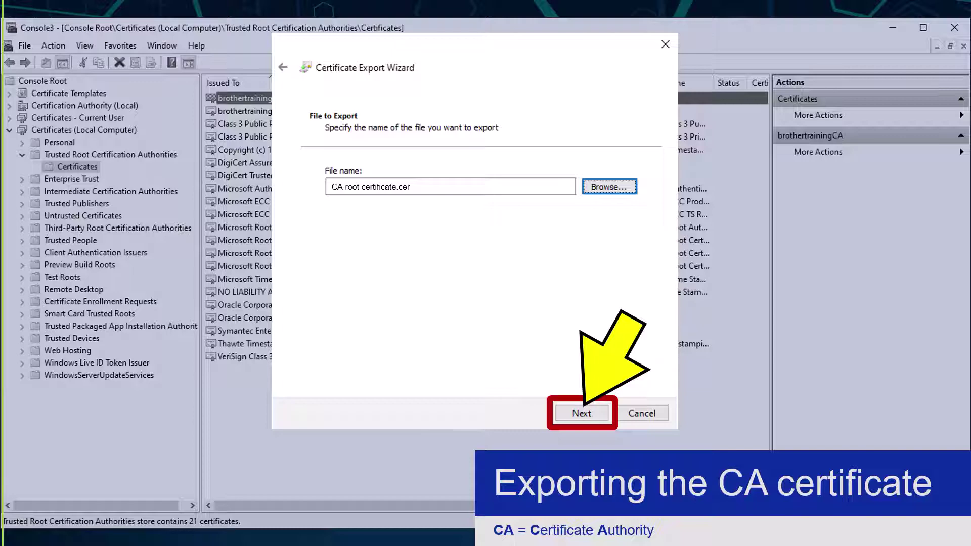
key(Return)
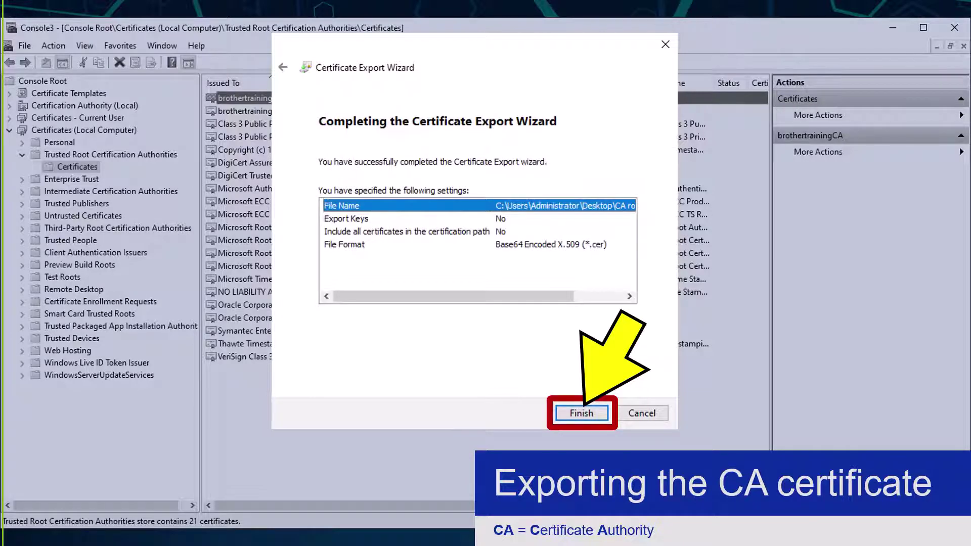
key(Return)
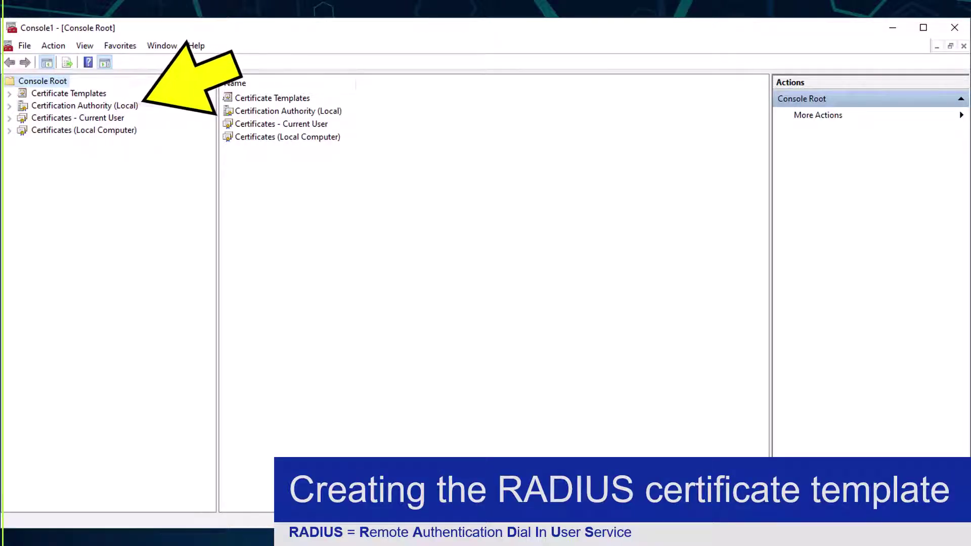
- Duplicate the User certificate template and set the copy's display name to Brother EAPTLS RADIUS client cert
click(69, 93)
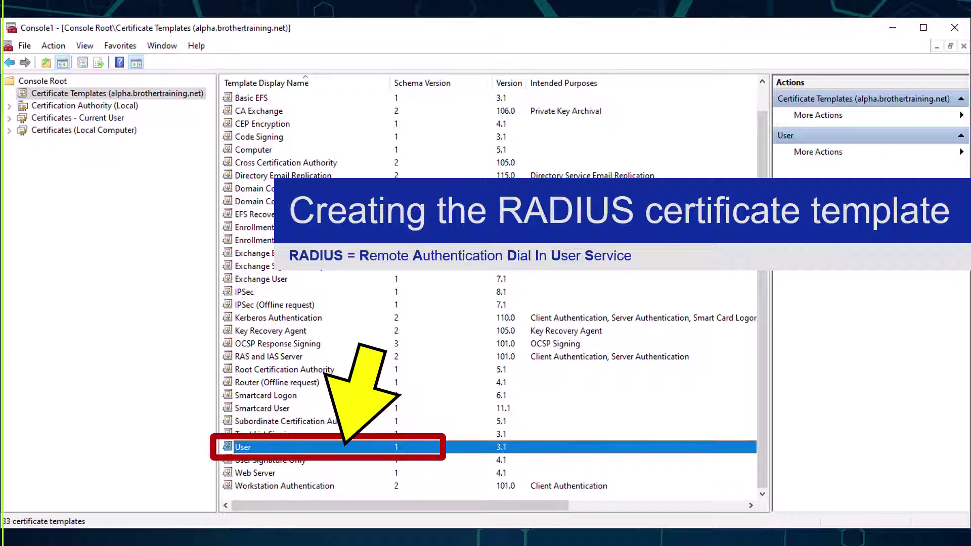
right_click(289, 447)
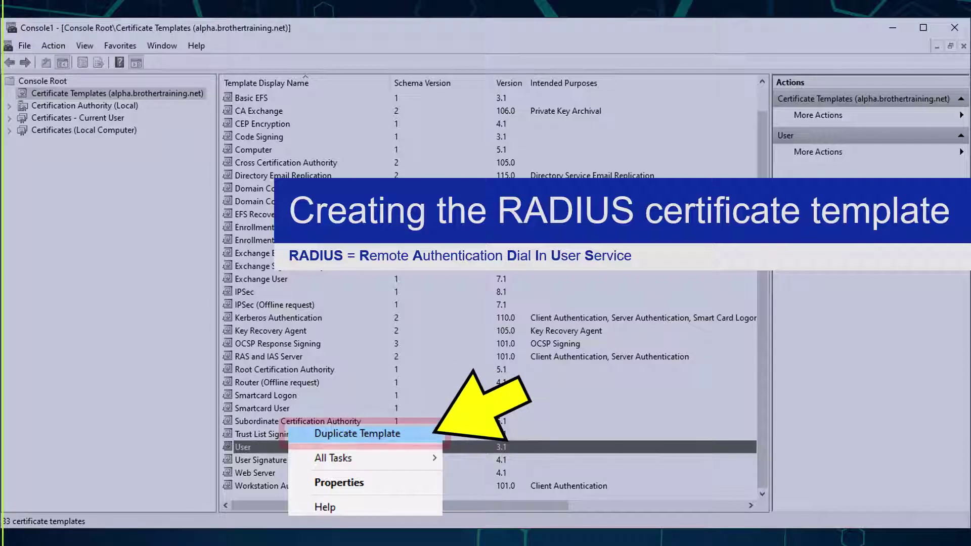
click(357, 433)
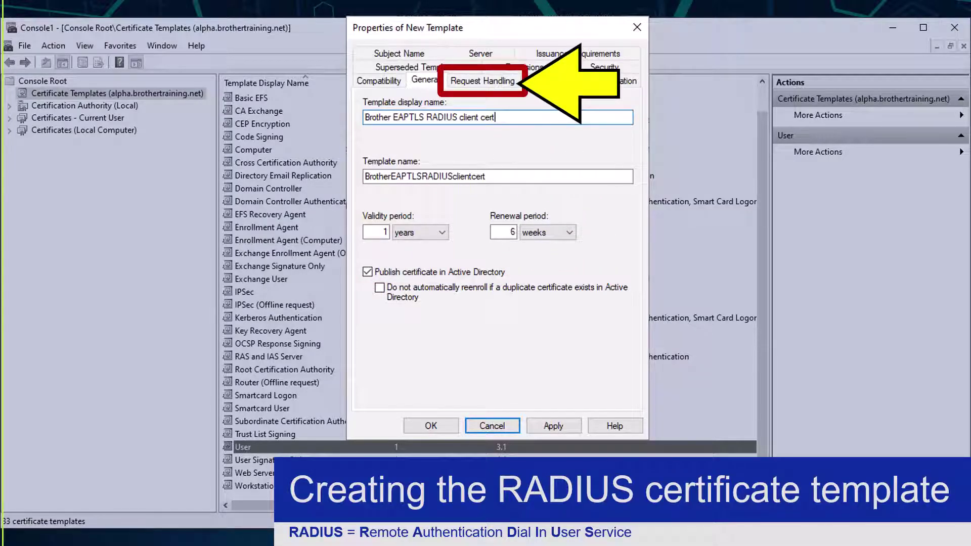
- Allow private key export in the new template, grant Authenticated Users Full Control with Enroll and Autoenroll, and select the Administrator's permissions
click(482, 81)
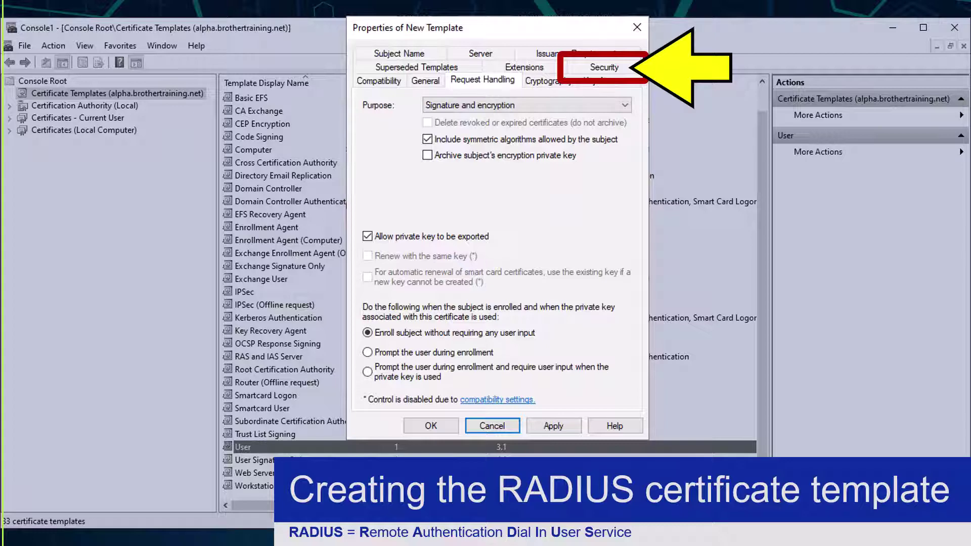
click(604, 67)
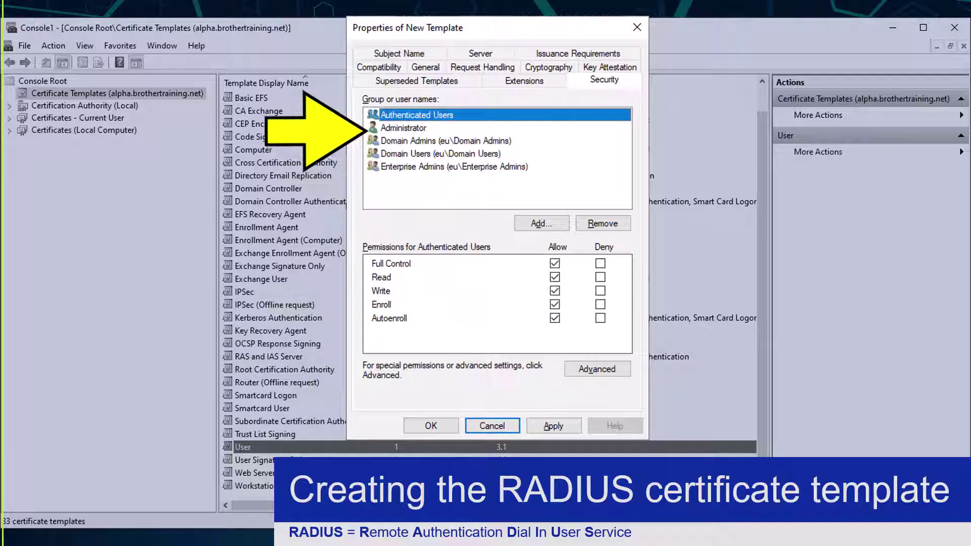
click(405, 128)
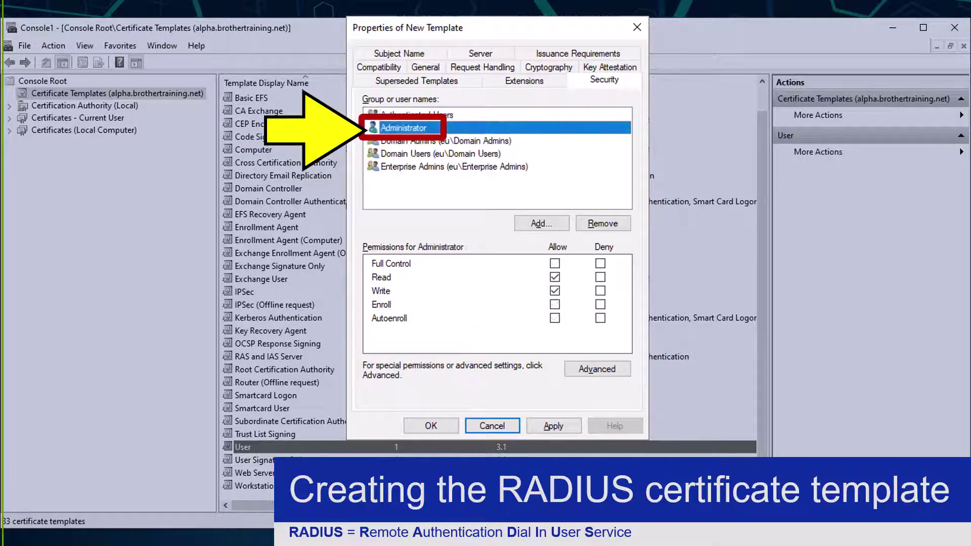
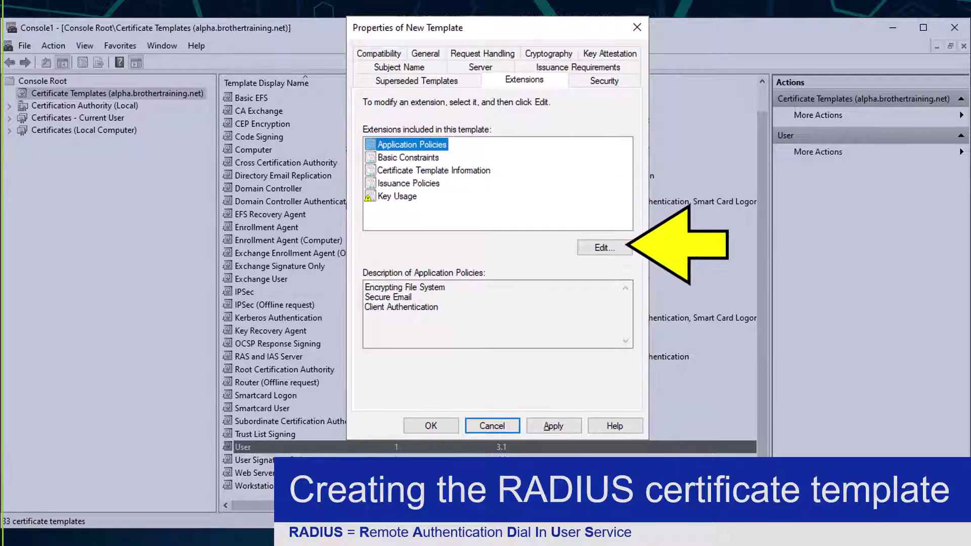
- Limit the new template's Application Policies extension to Client Authentication only
click(605, 247)
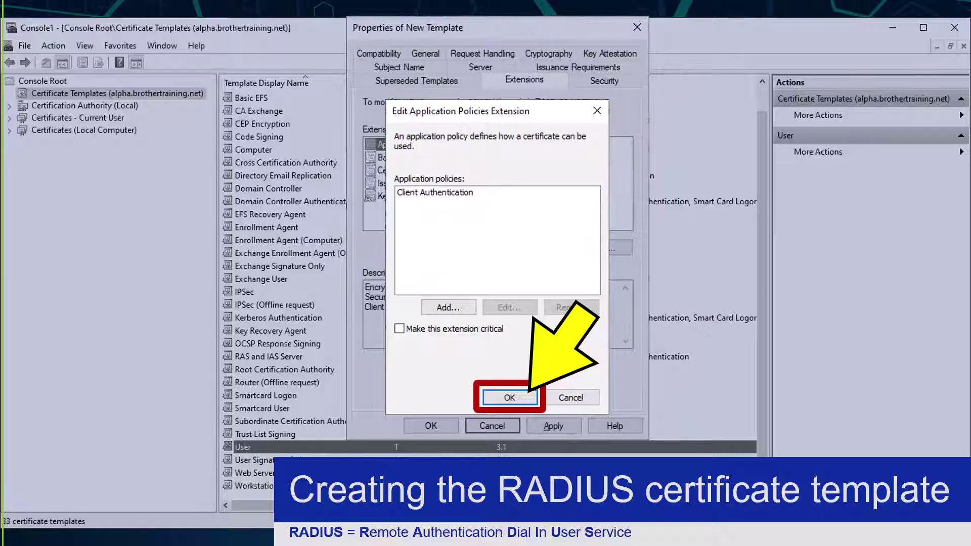
key(Return)
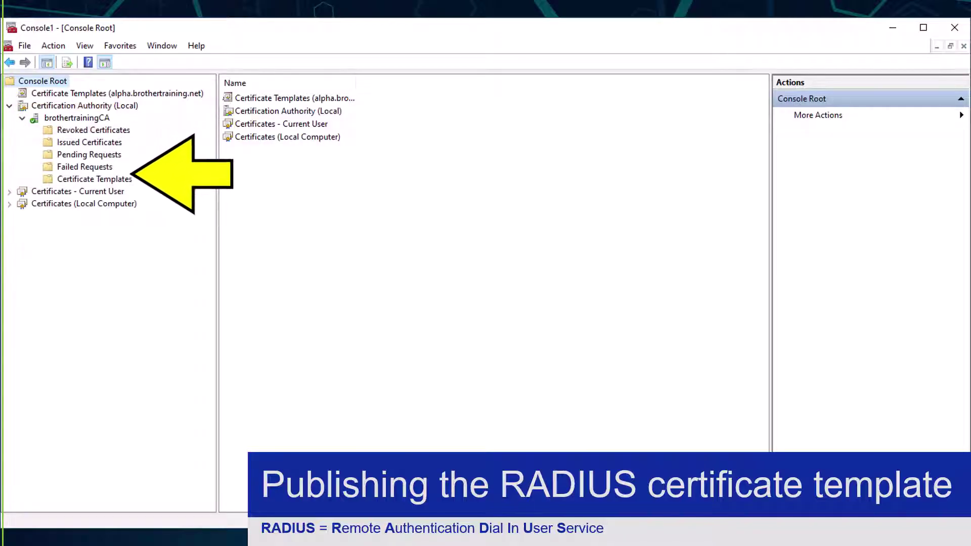
- Enable the Brother EAPTLS RADIUS client cert template for issuing on the brothertrainingCA certification authority
click(94, 179)
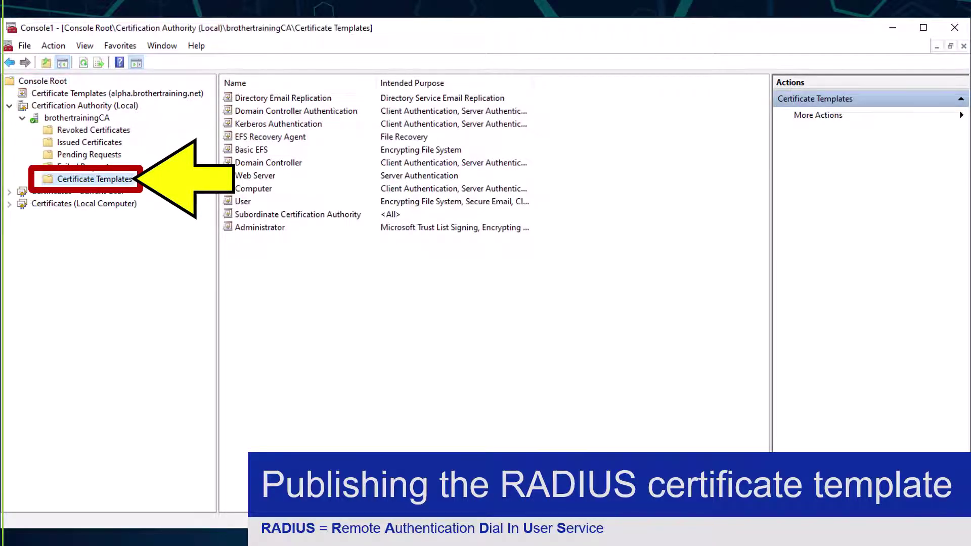
right_click(115, 180)
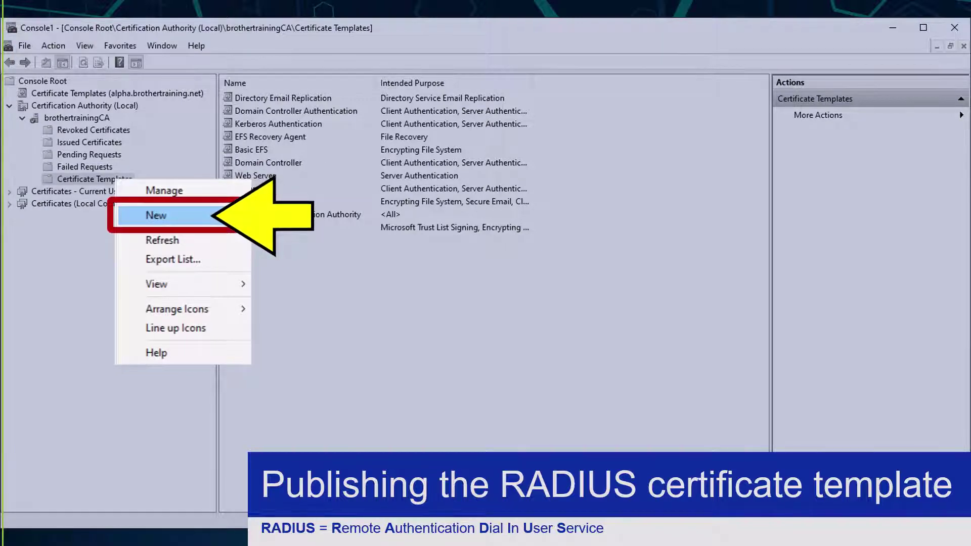
mouse_move(228, 215)
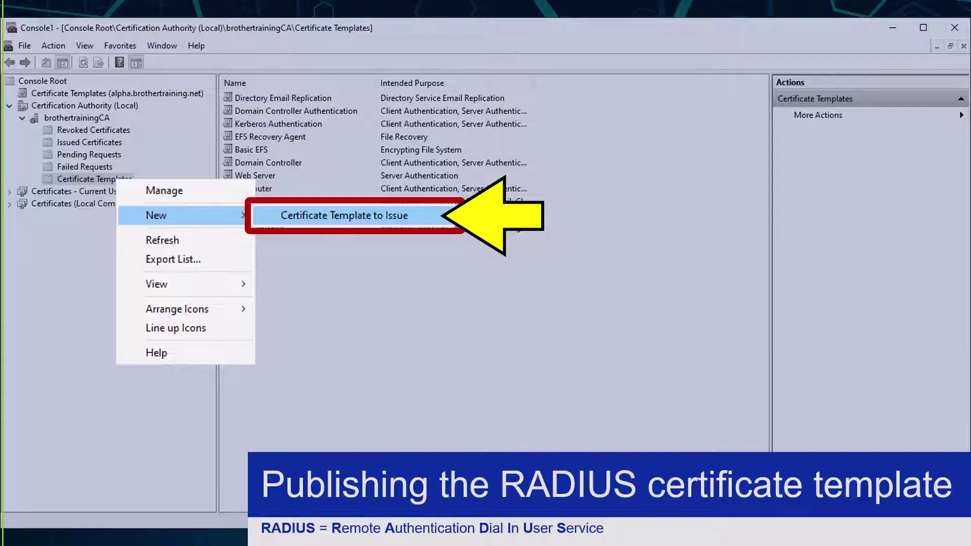
key(Return)
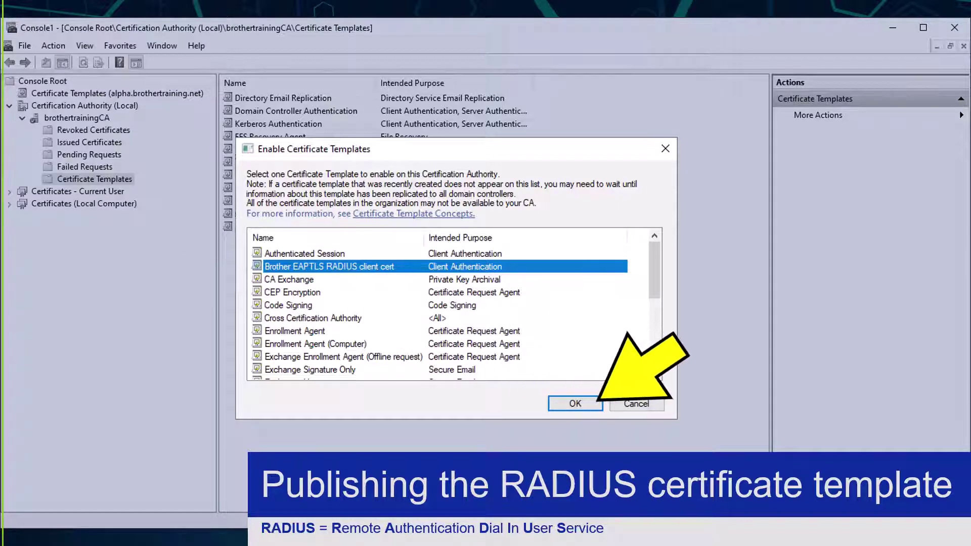
key(Return)
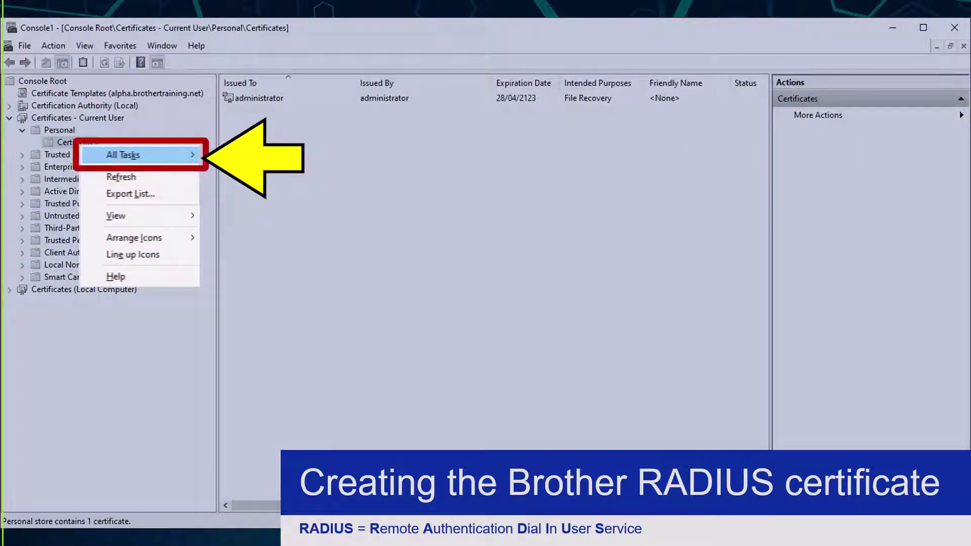
- Request a new Current User personal certificate through the Active Directory Enrollment Policy and open its certificate properties
key(Right)
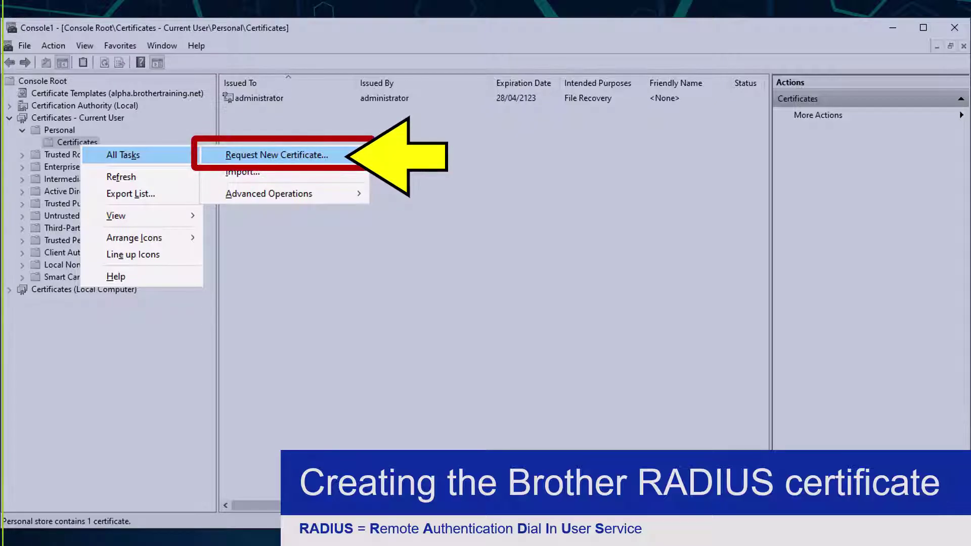
key(Return)
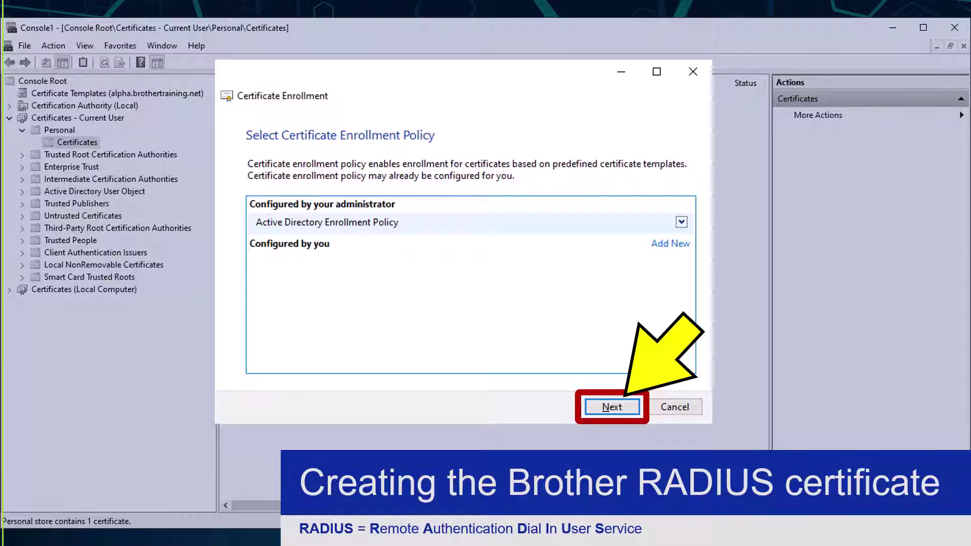
key(Return)
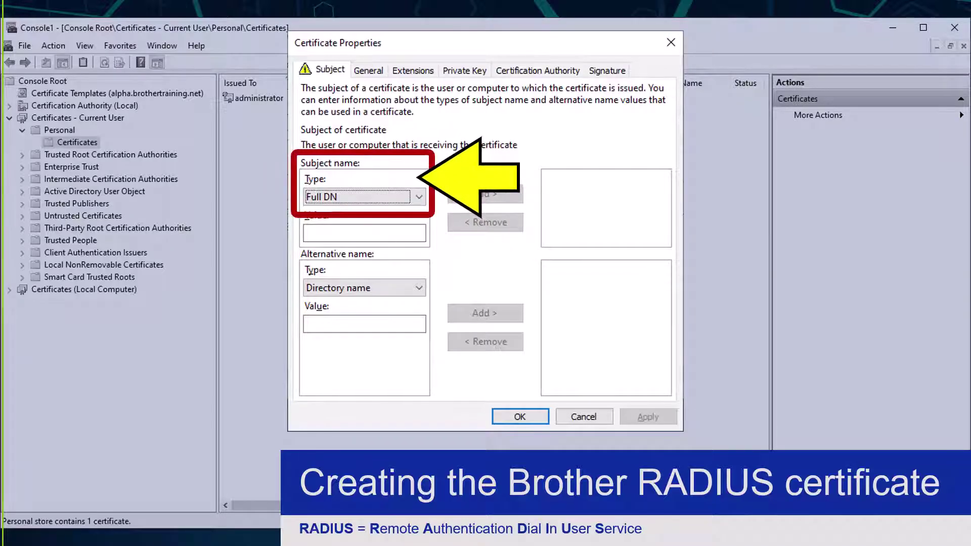
- Add the common name Brother RADIUS Cert as the certificate's subject and the account's user principal name as its alternative name
key(Down)
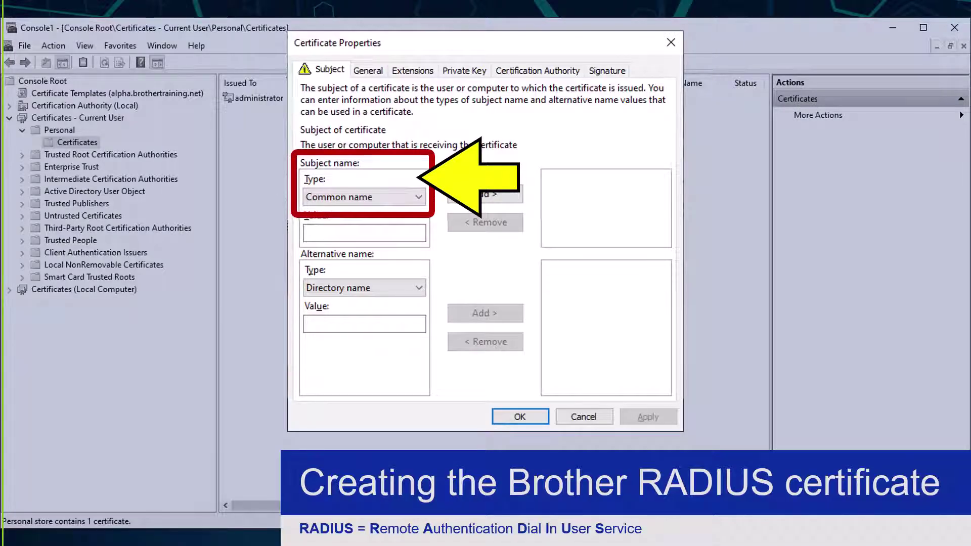
key(Tab)
text(Brother RADIUS Cert)
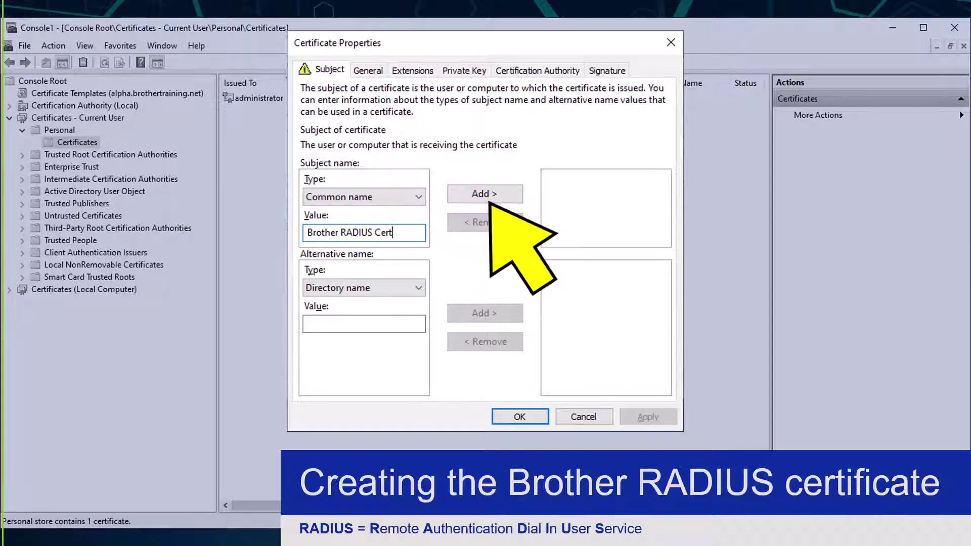
click(488, 197)
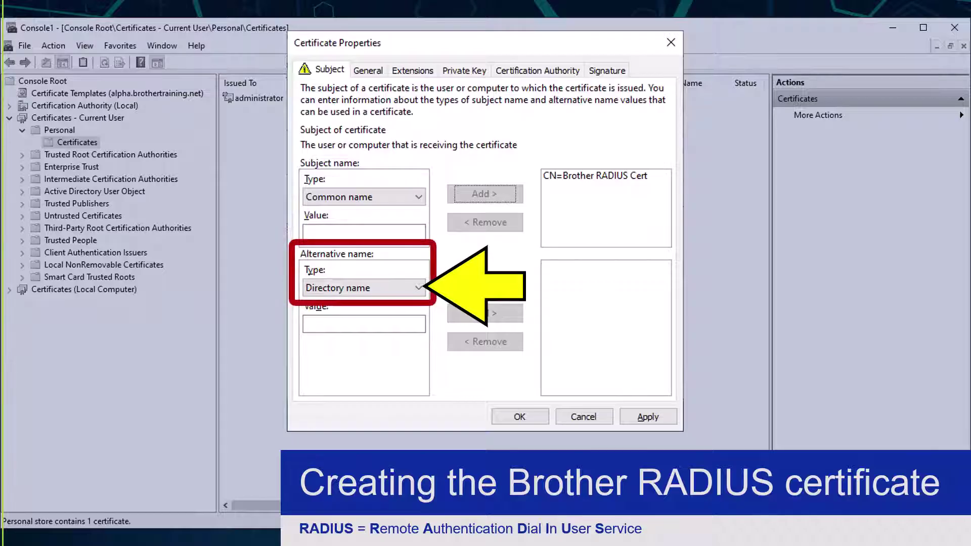
click(363, 288)
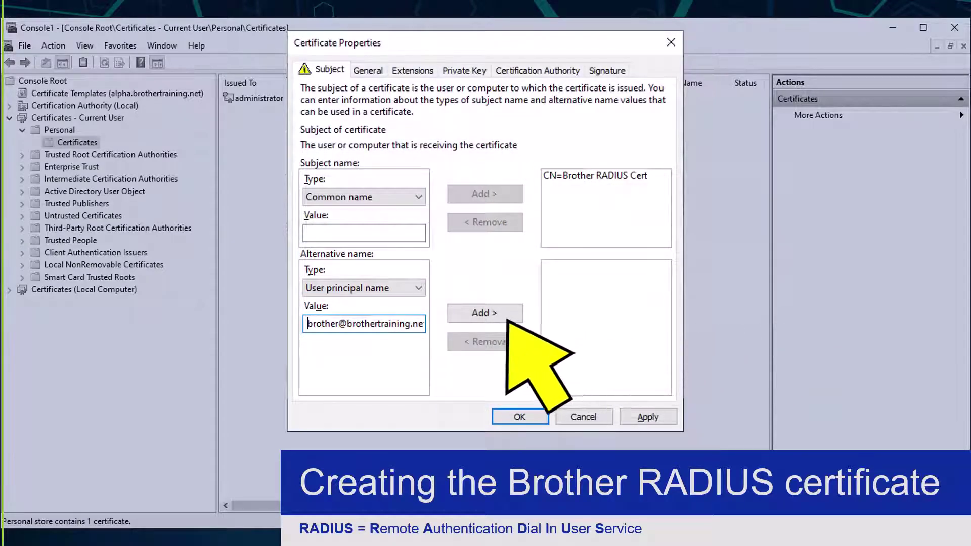
click(485, 313)
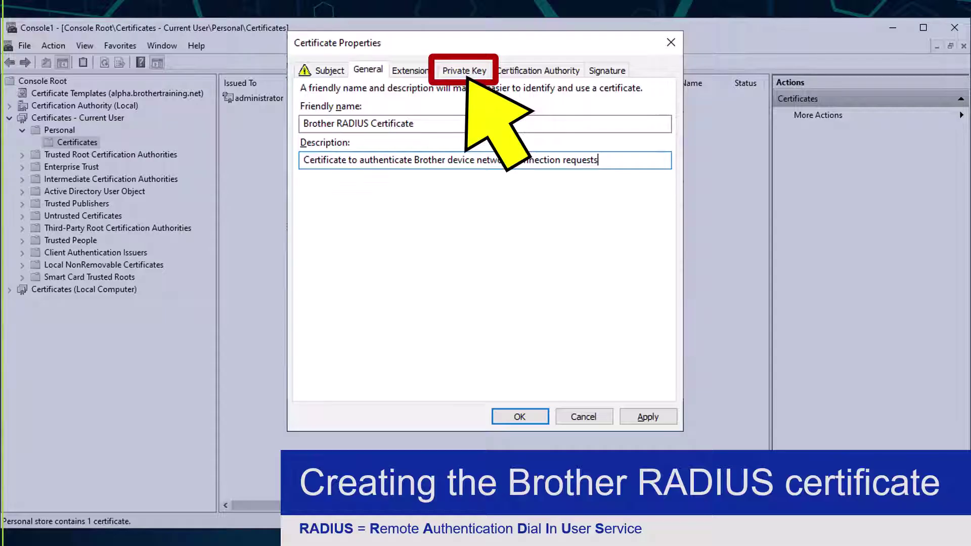
- Set the friendly name Brother RADIUS Certificate and description "Certificate to authenticate Brother device network connection requests", and open the private key's key options
click(464, 71)
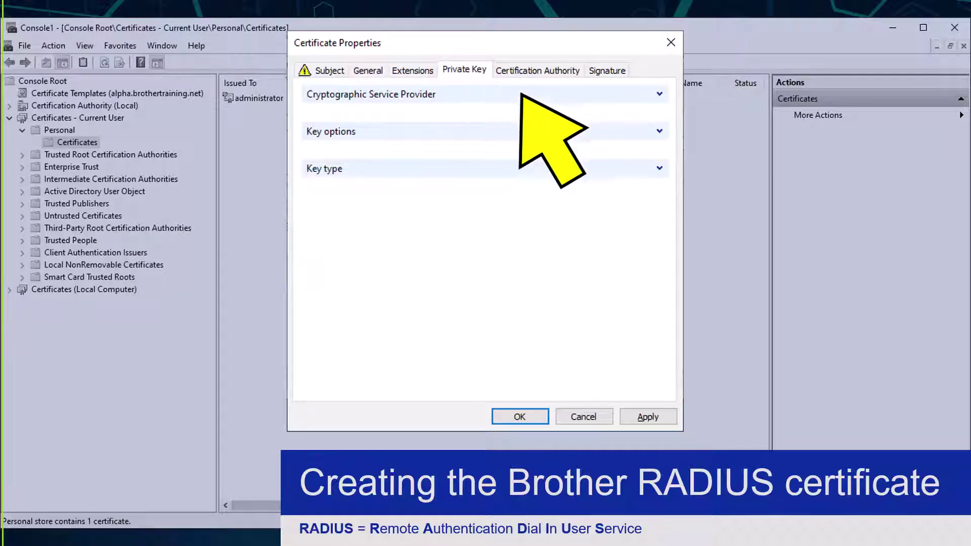
click(660, 132)
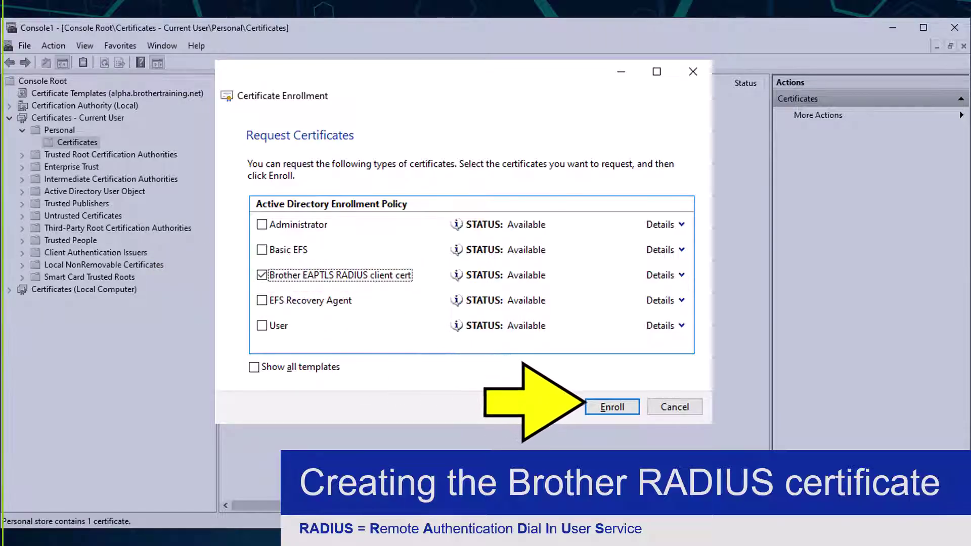
- Enroll the certificate based on the Brother EAPTLS RADIUS client cert template and finish the enrollment
key(Return)
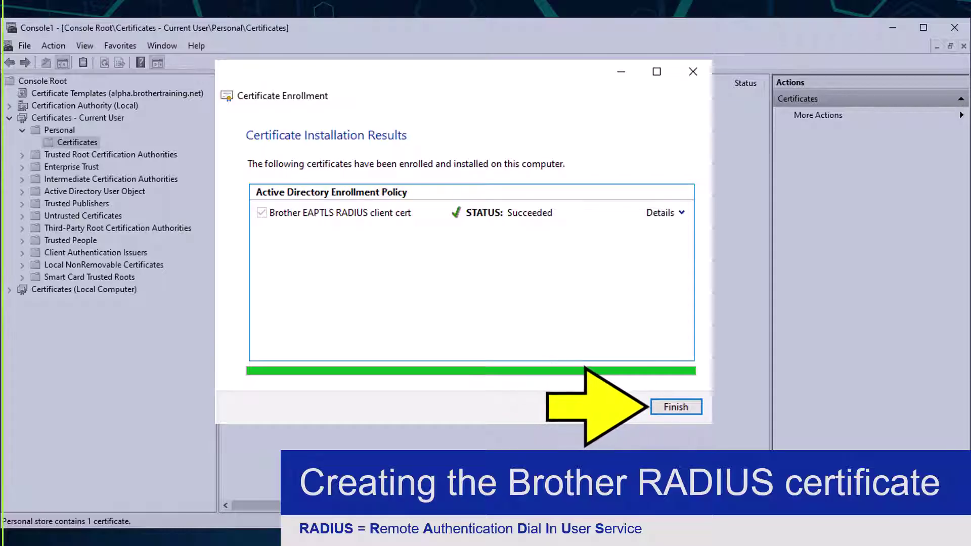
key(Return)
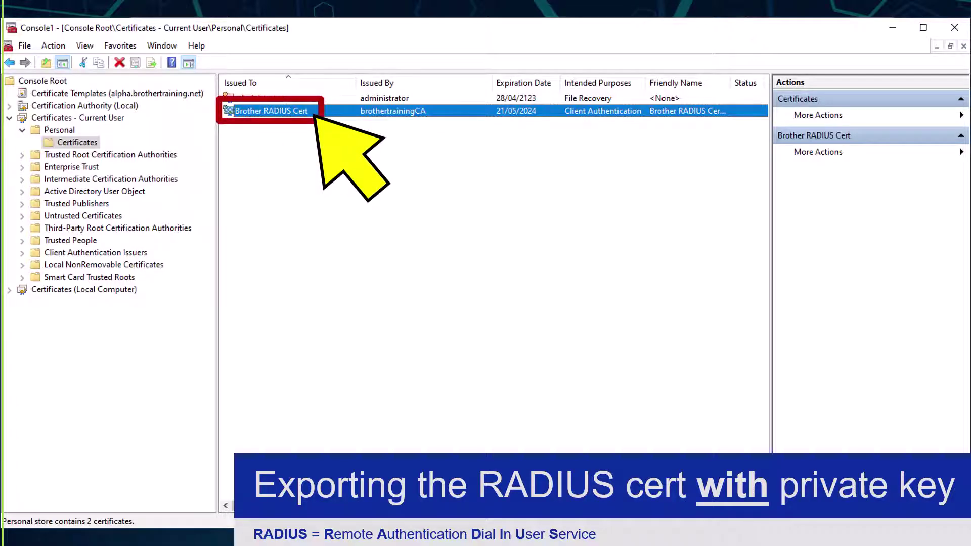
- Export Brother RADIUS Cert with its private key and all certification path certificates to the desktop as "Brother RADIUS certificate WITH private key.pfx"
right_click(324, 110)
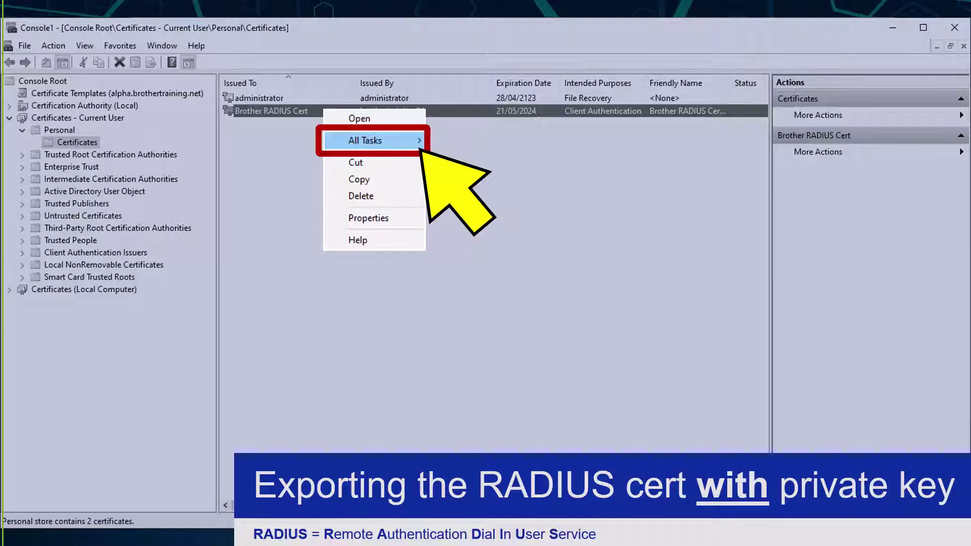
click(372, 140)
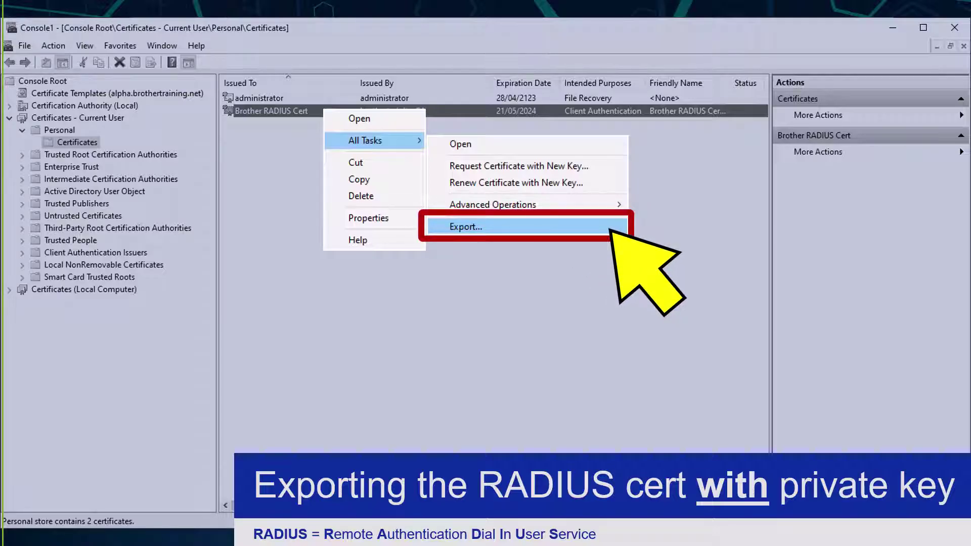
click(466, 226)
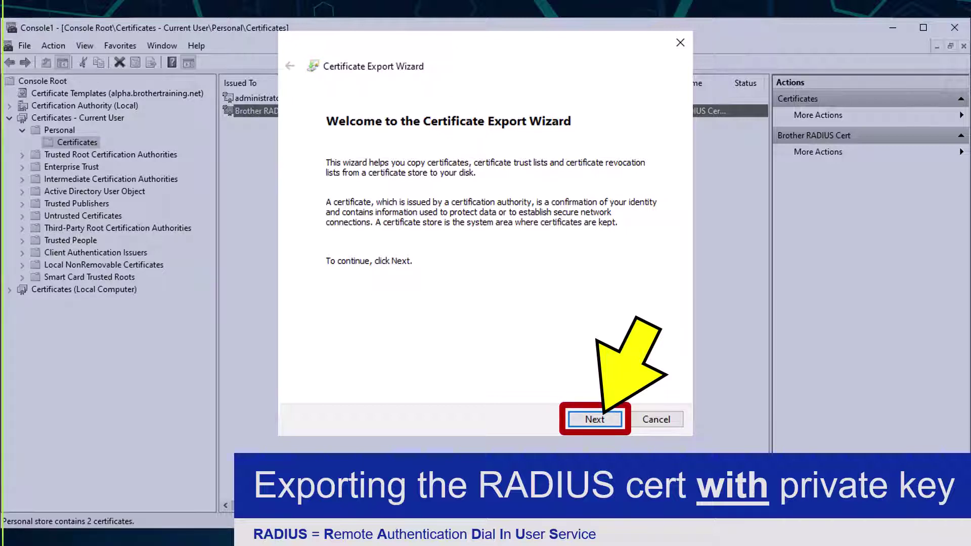
key(Return)
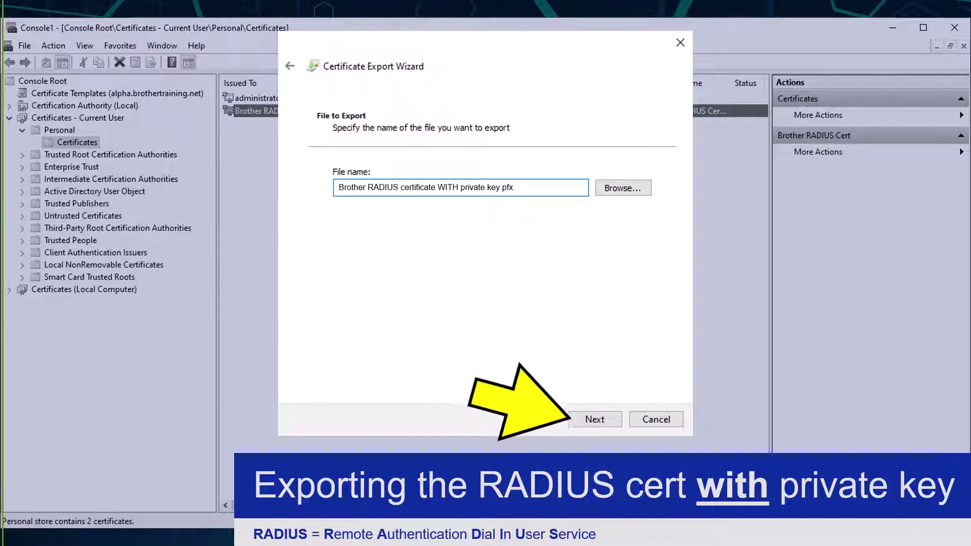
key(Return)
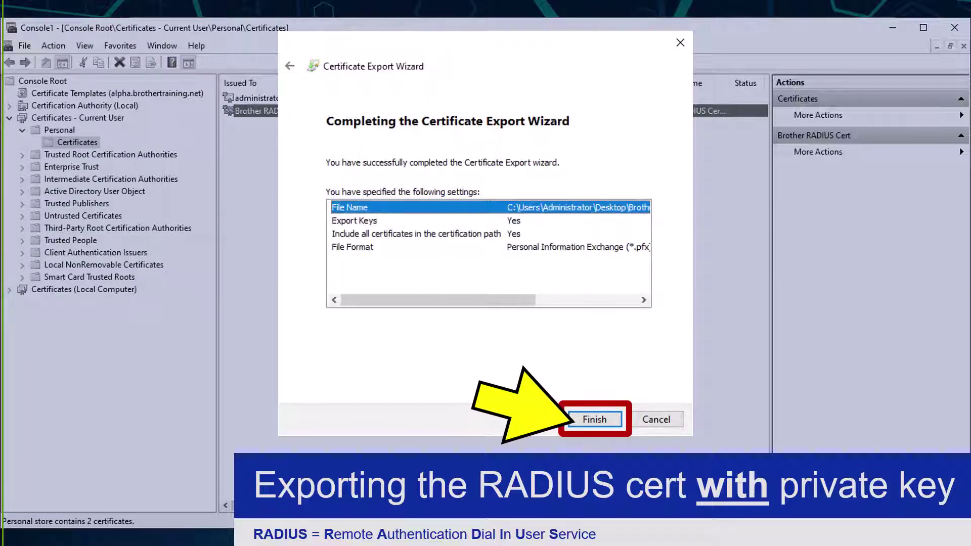
key(Return)
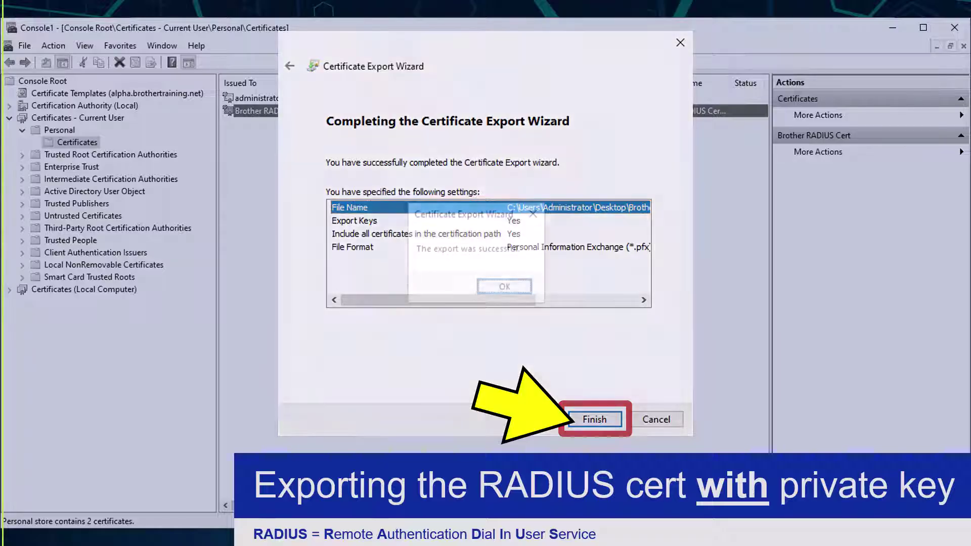